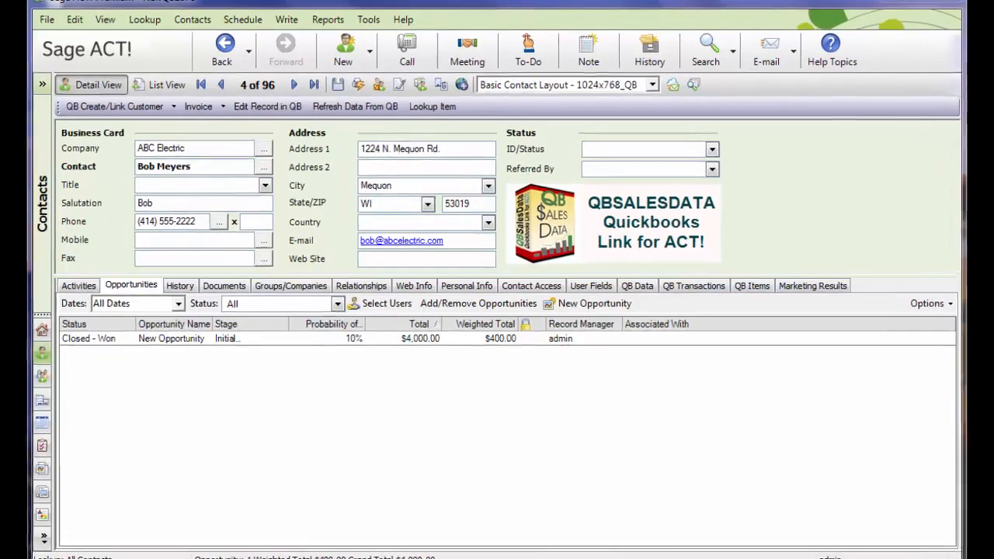
- Switch to QuickBooks and review the names and prices in the Item List
click(305, 485)
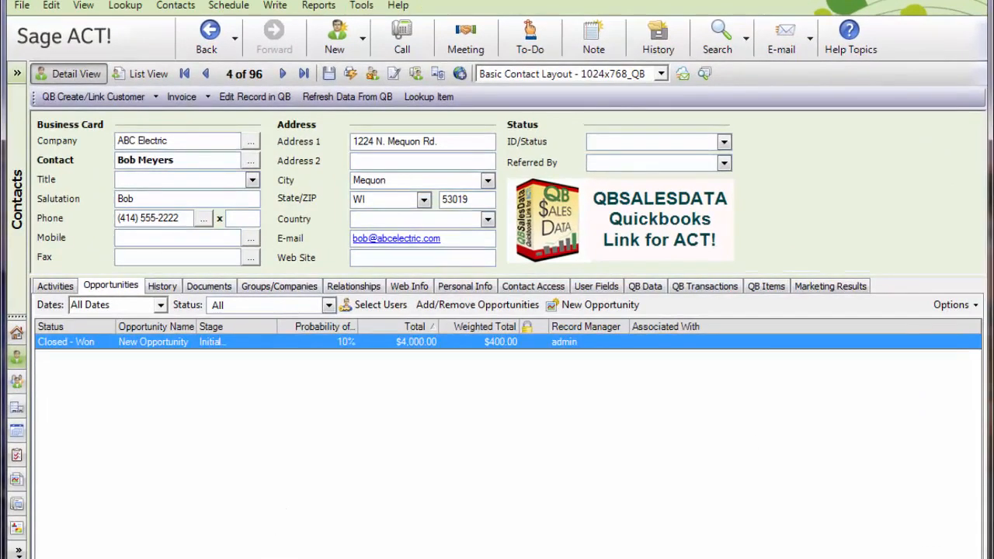
click(260, 557)
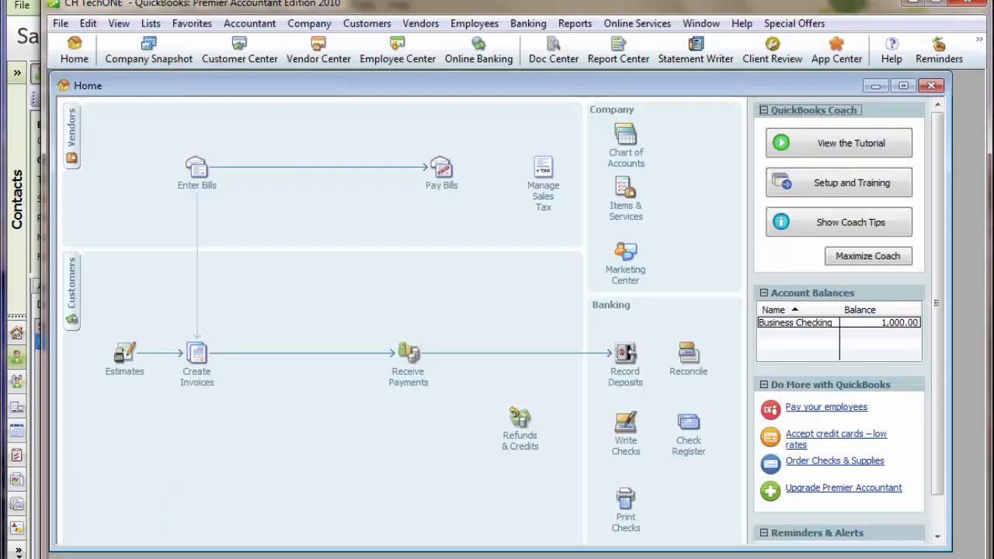
click(309, 24)
mouse_move(367, 24)
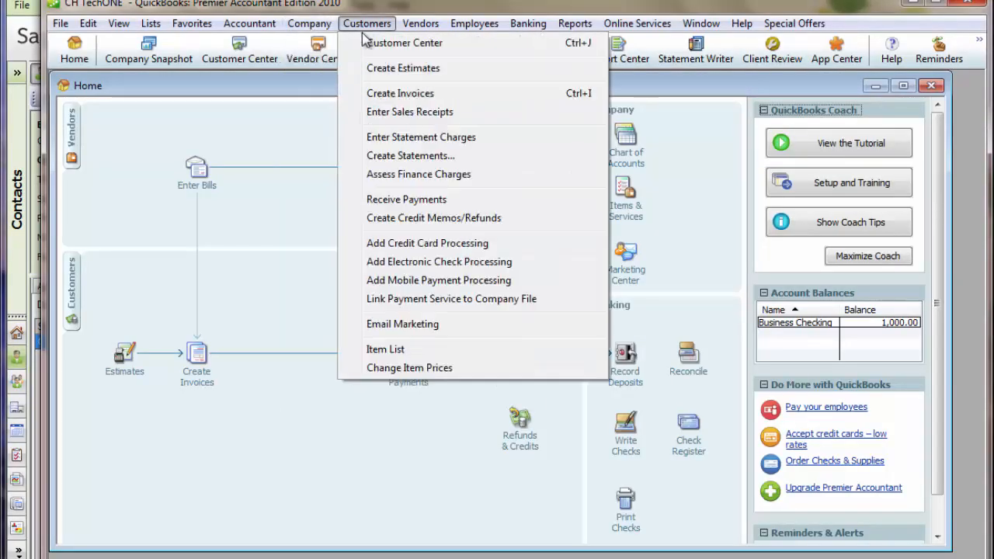
click(420, 352)
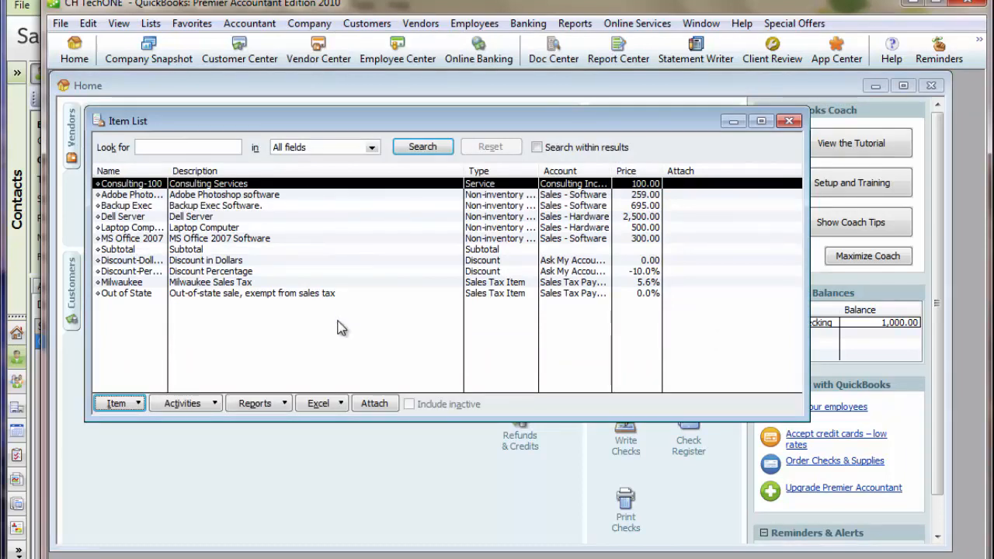
click(790, 122)
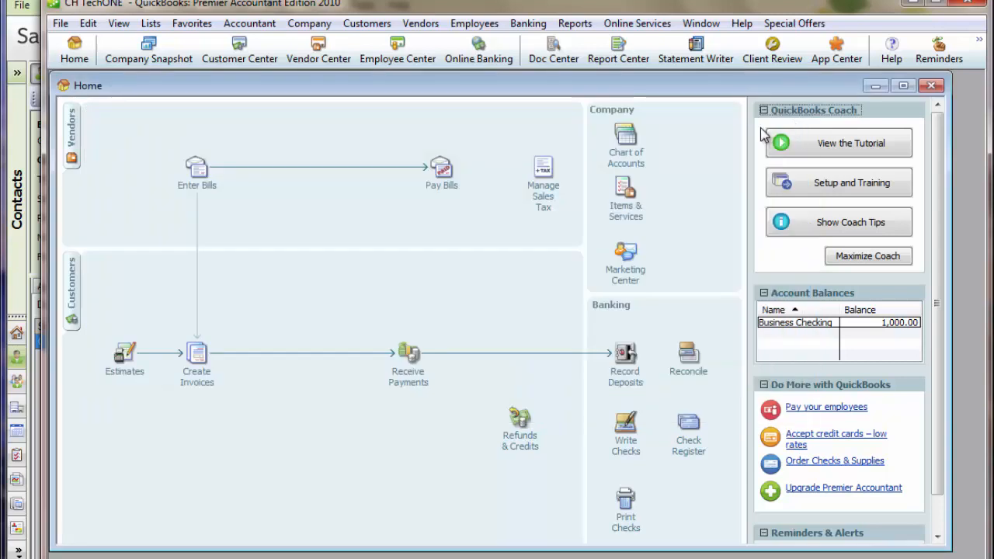
- Switch back to Sage ACT! and sync the QuickBooks items with the QBSalesData import, clearing the product list before syncing
click(18, 302)
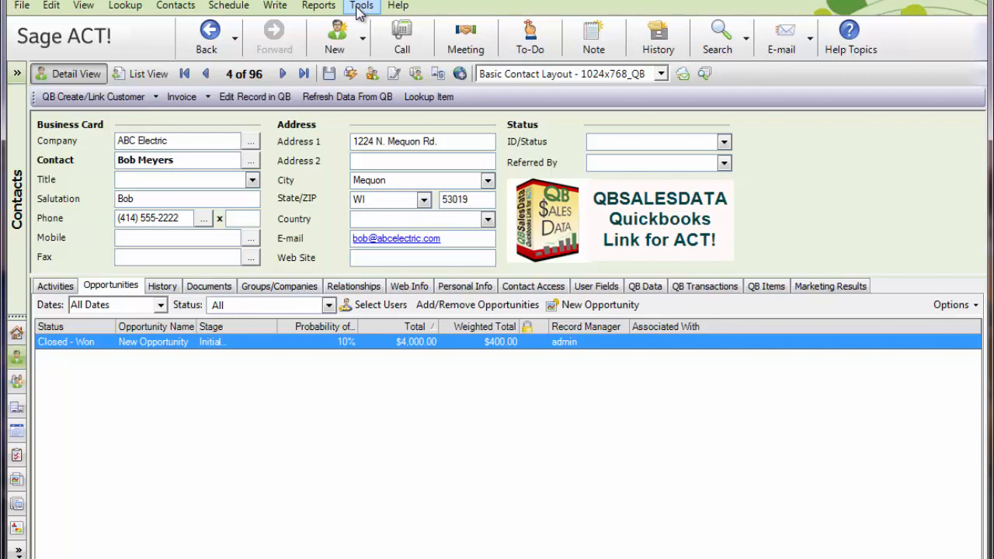
click(359, 7)
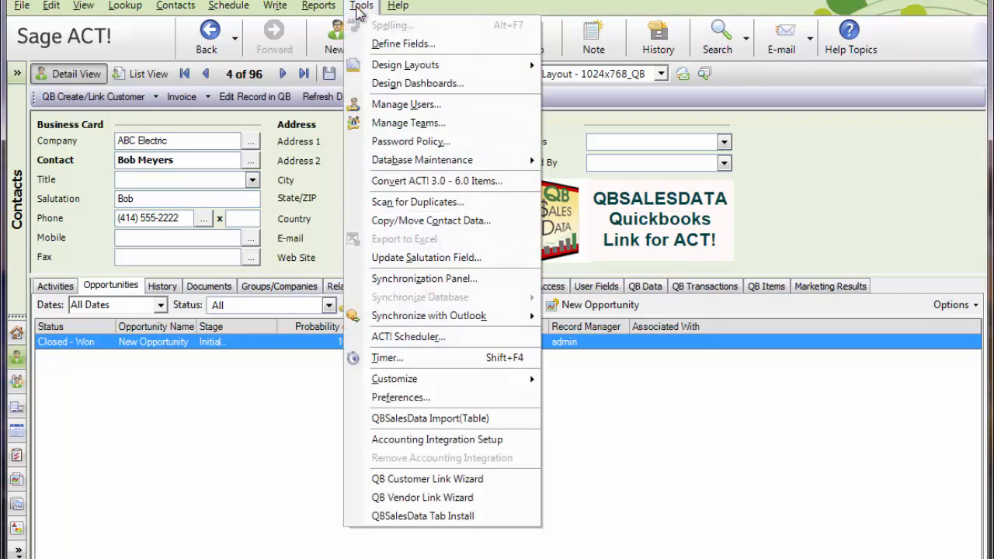
click(474, 428)
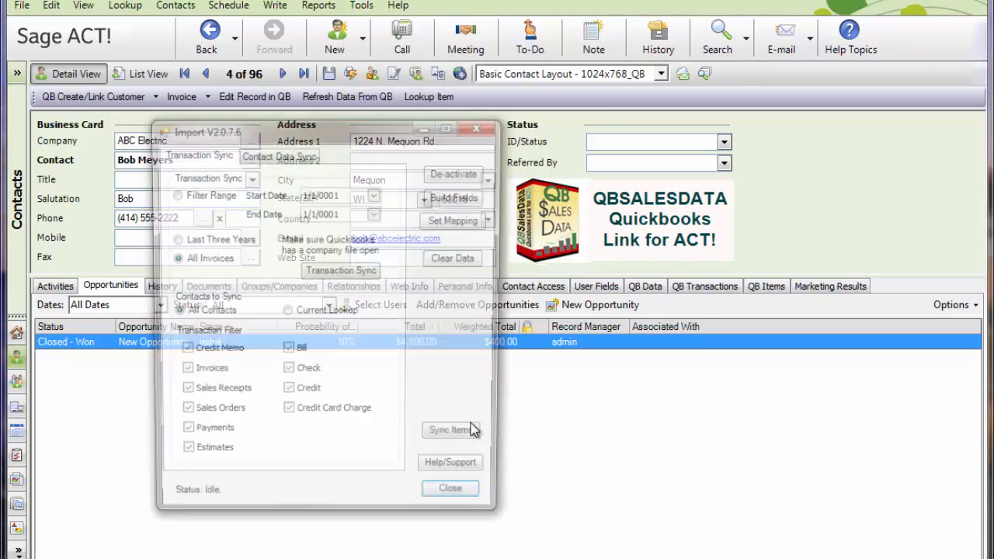
click(463, 439)
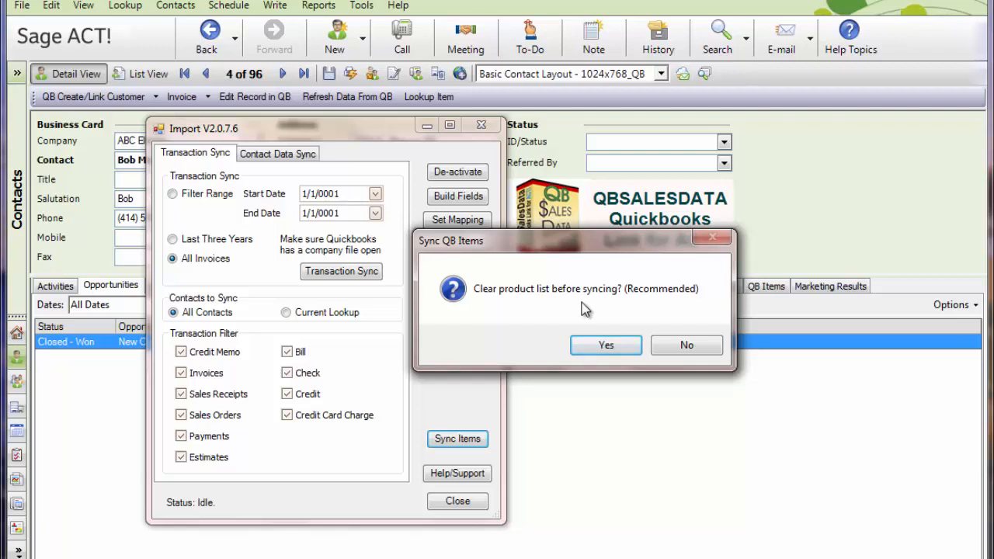
click(606, 346)
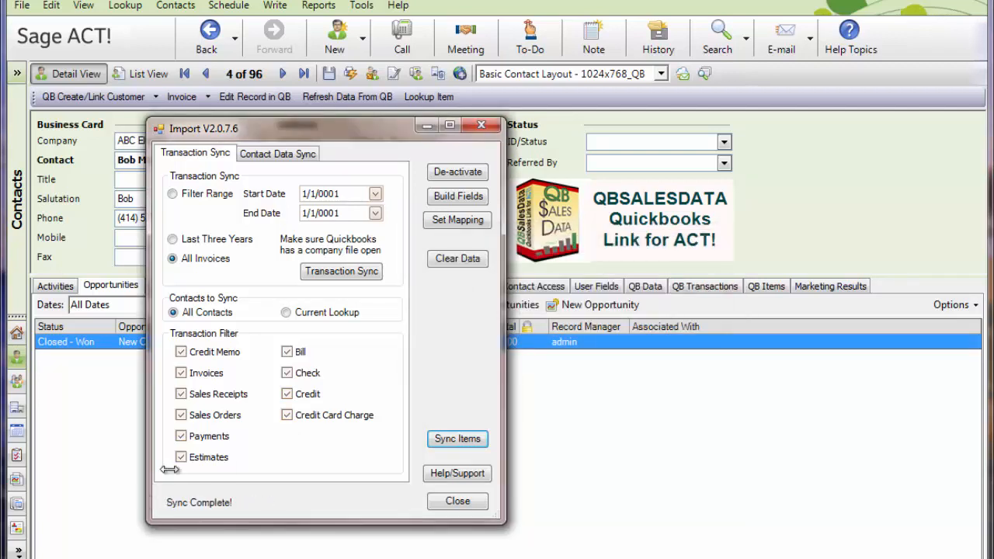
click(455, 501)
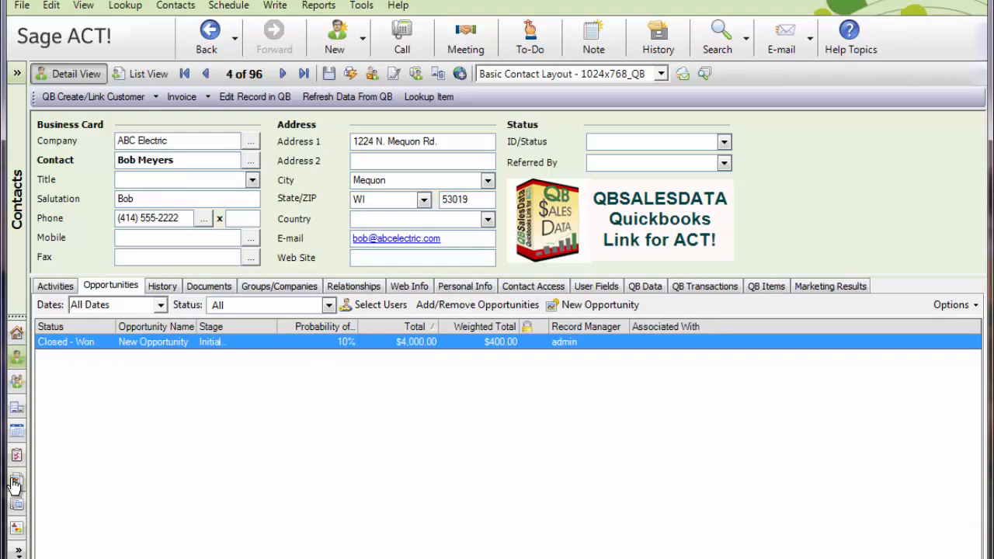
- Open the contact's closed-won opportunity and check the synced items in the Manage Product List window
double_click(74, 342)
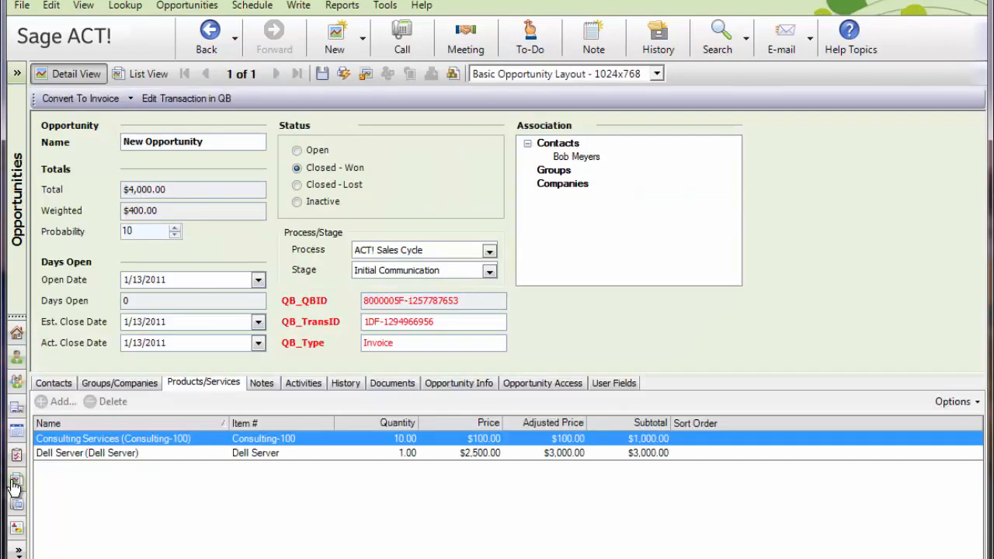
click(187, 6)
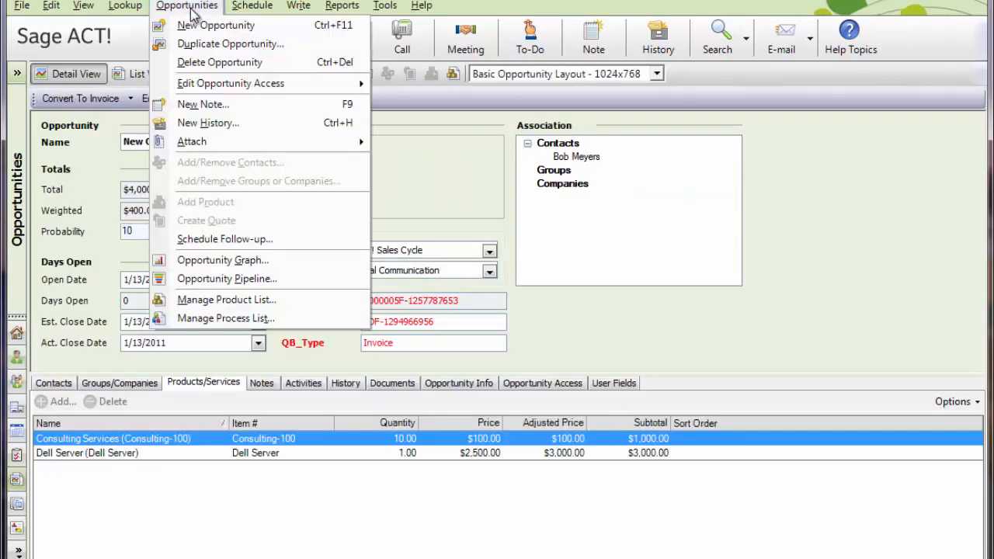
click(320, 302)
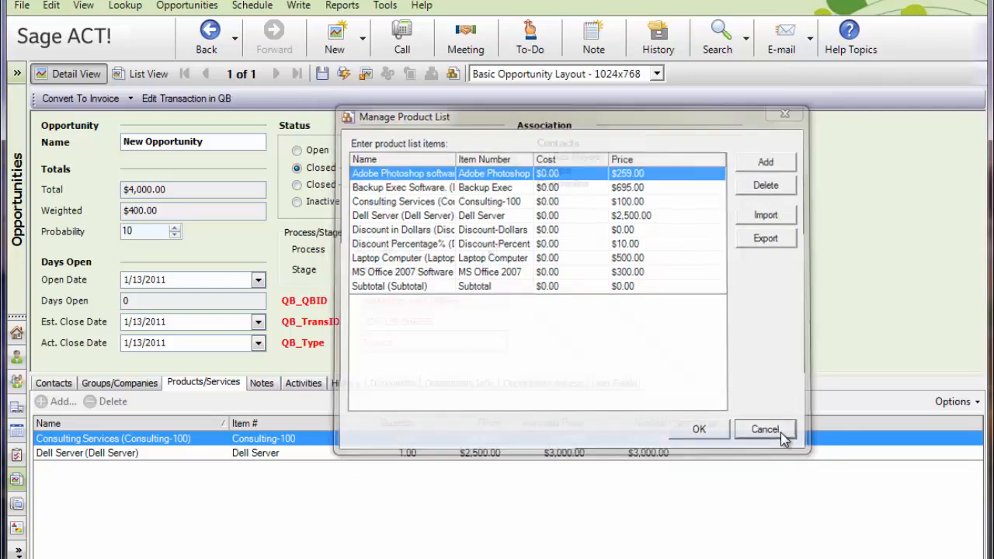
click(785, 438)
- Create a new opportunity for the ABC Electric contact and name it Server Upgrade
click(17, 360)
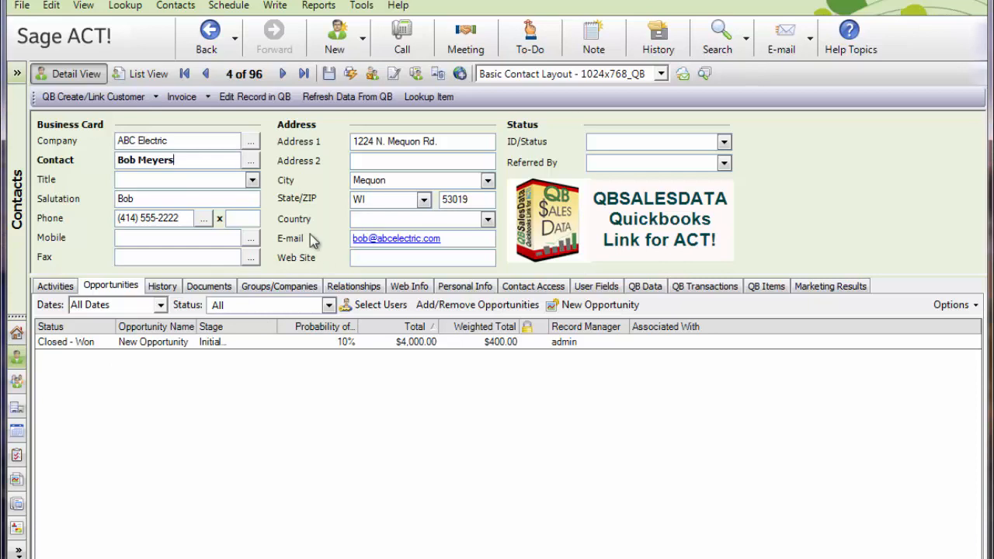
click(361, 45)
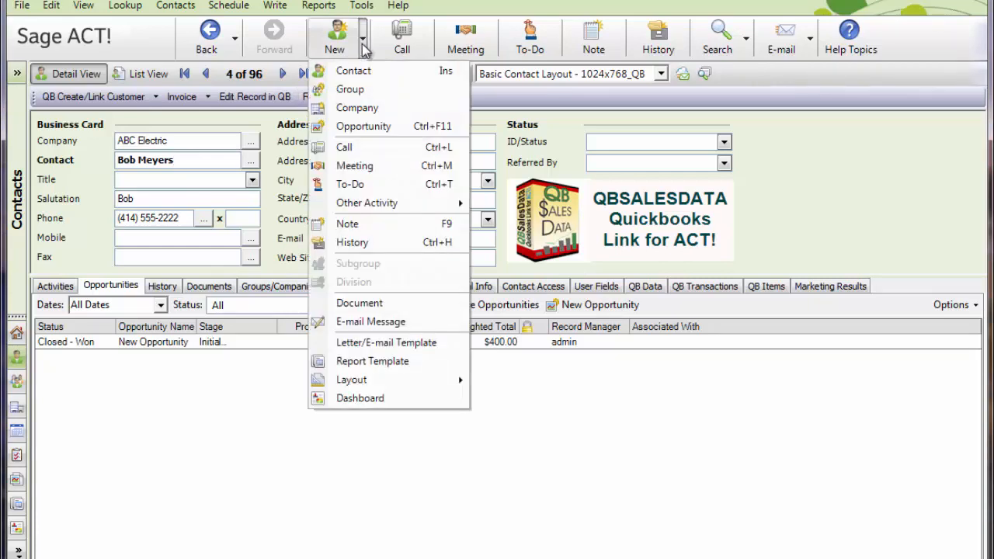
click(382, 125)
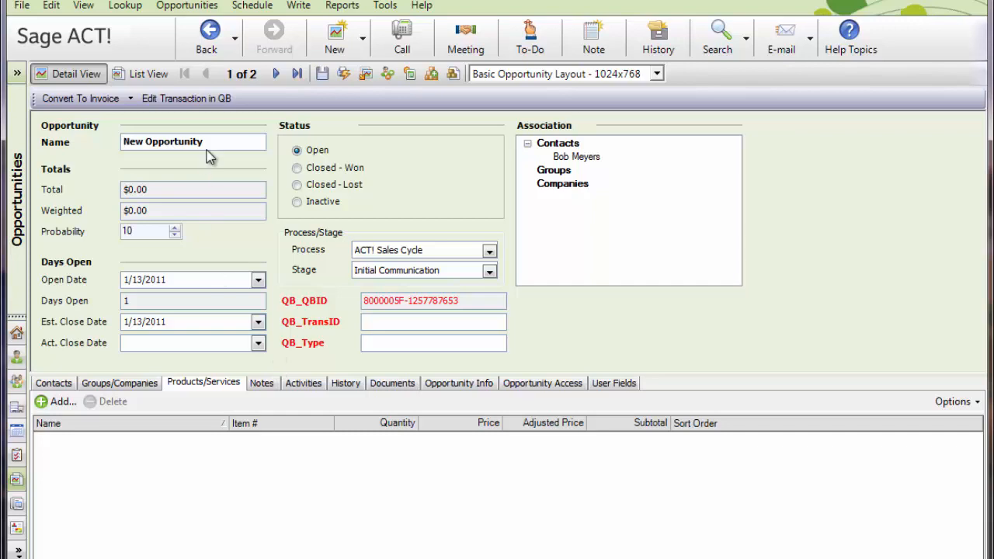
drag(236, 141, 42, 148)
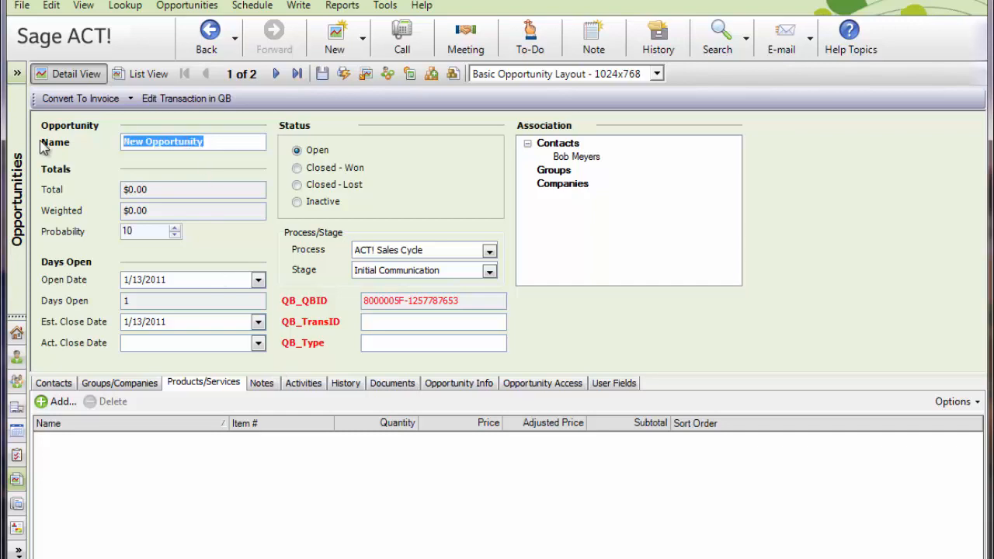
text(Server U)
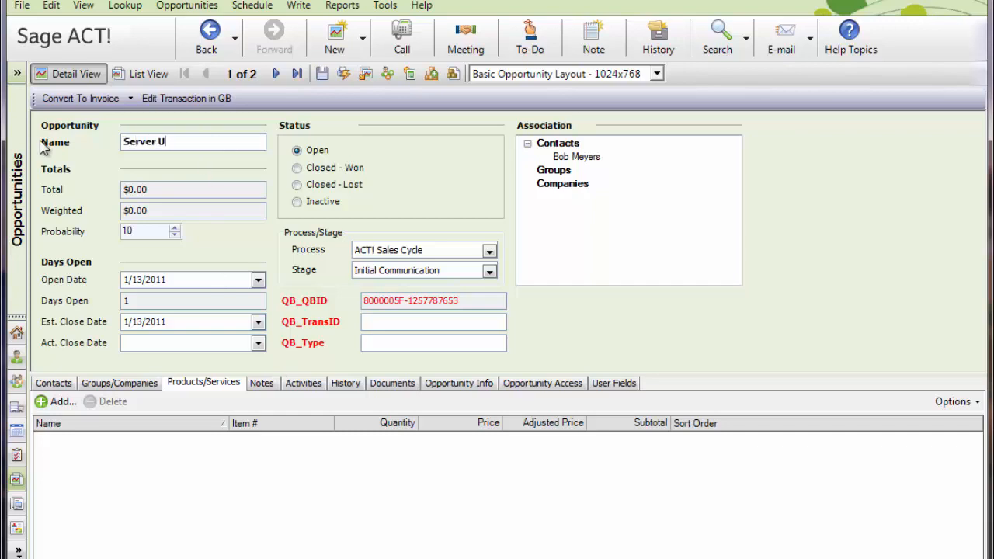
text(pgrade)
key(Tab)
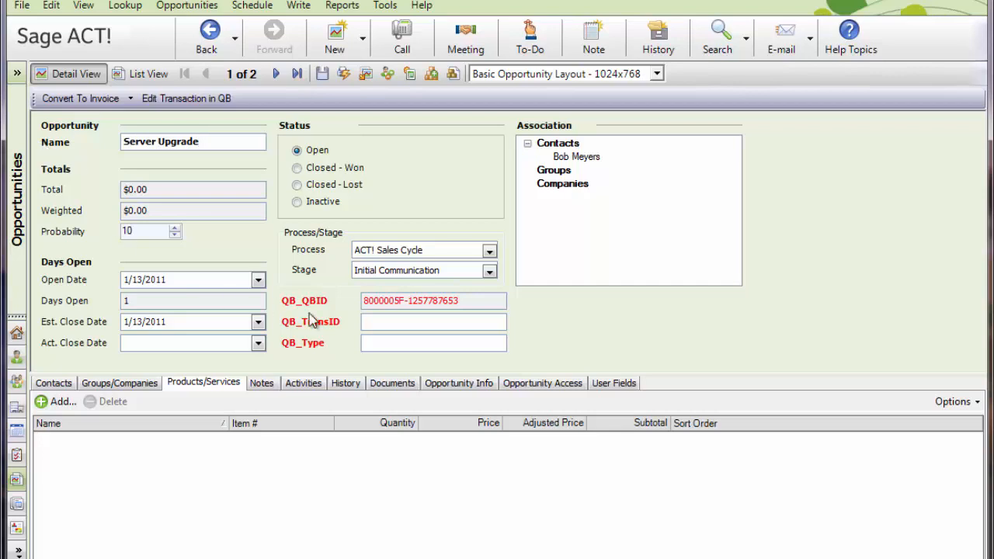
- Set the opportunity's estimated close date to 3/31/2011
click(258, 322)
click(256, 341)
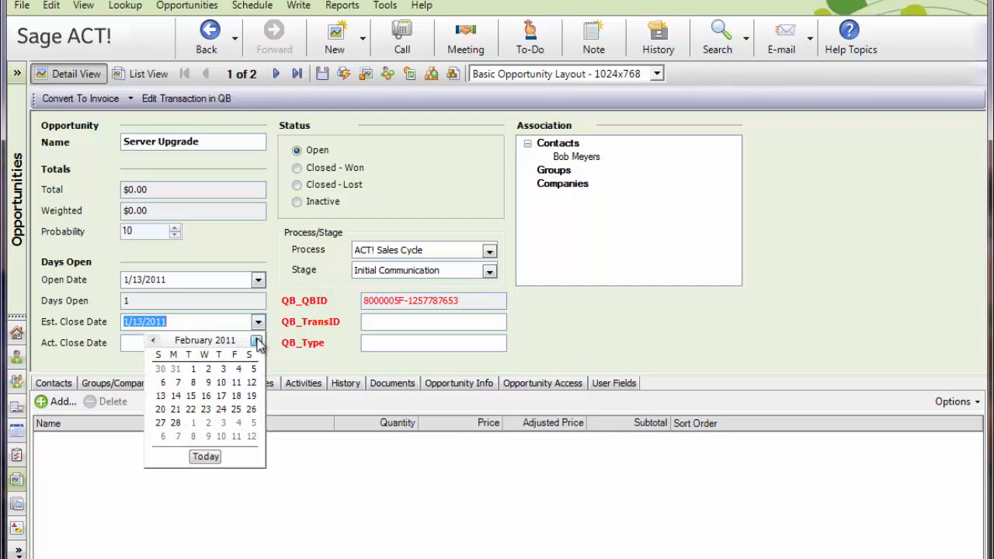
click(256, 341)
click(221, 422)
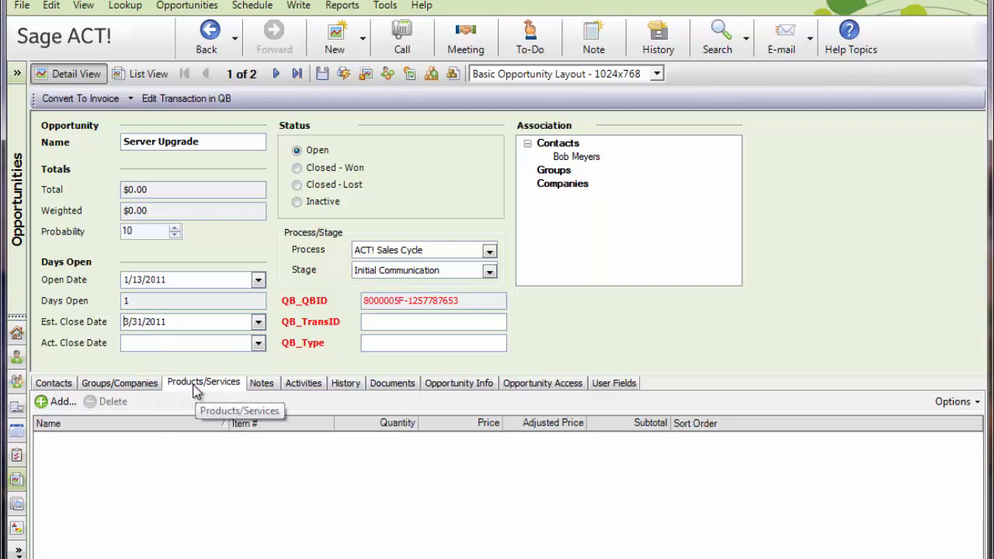
- Start a new product line on the opportunity and choose Dell Server as its item number
click(62, 404)
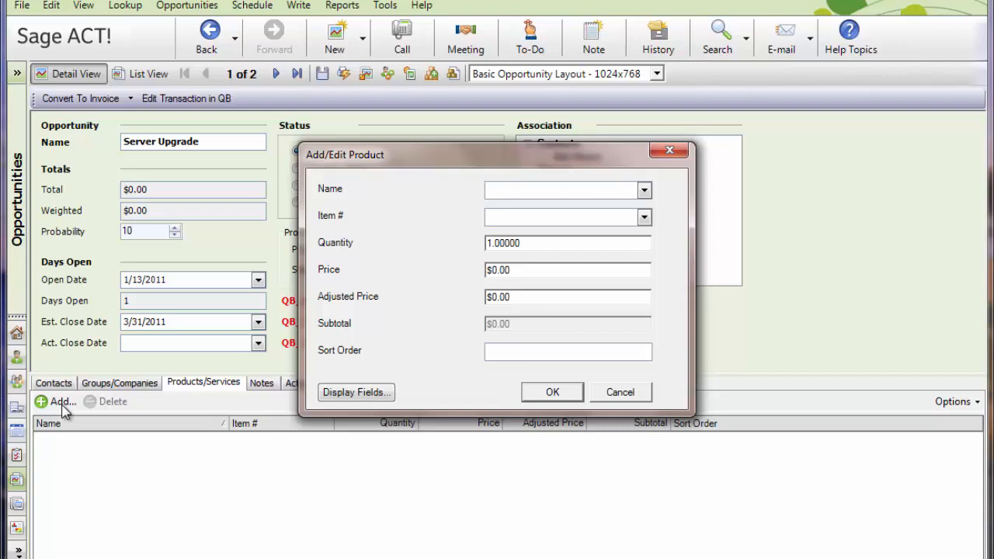
click(644, 191)
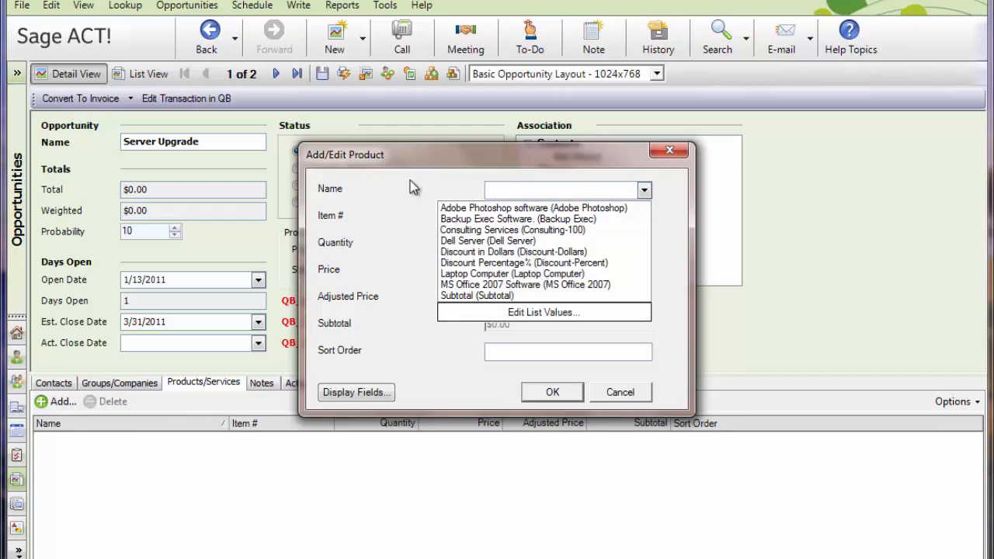
click(511, 189)
click(644, 218)
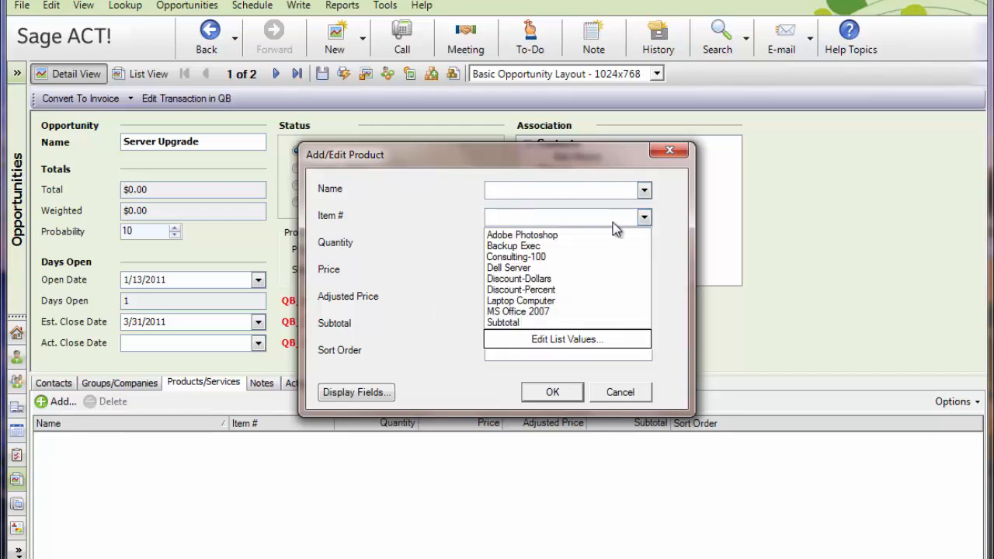
click(547, 268)
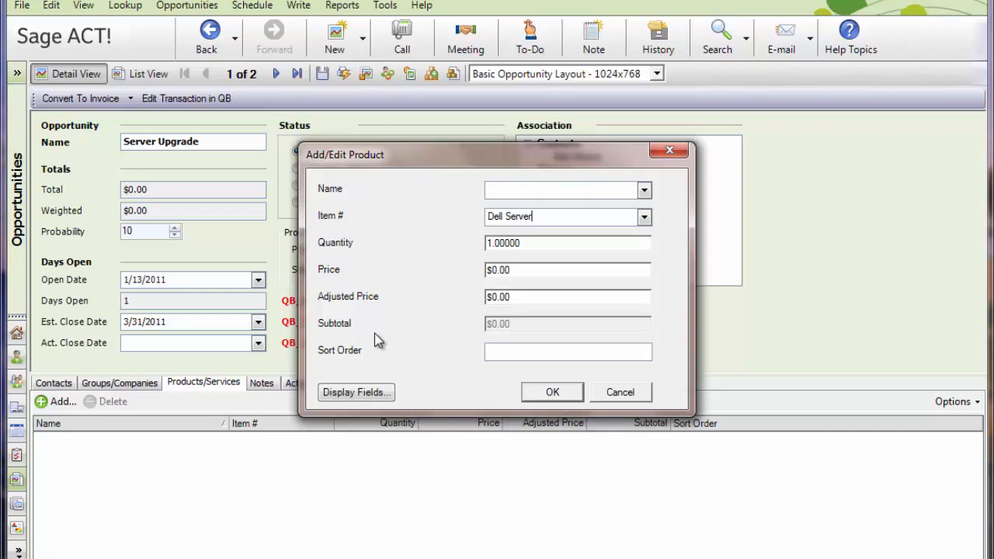
key(Tab)
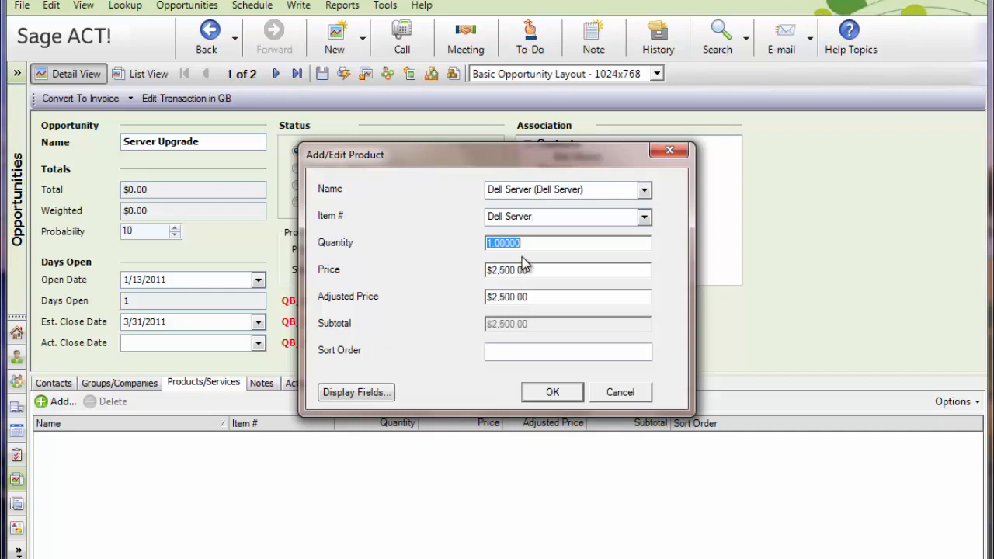
- Set the Dell Server's adjusted price to $2,000 and sort order to 1, check the available display fields, and save the product line
mouse_move(542, 271)
mouse_down()
mouse_move(469, 267)
mouse_move(532, 270)
mouse_up()
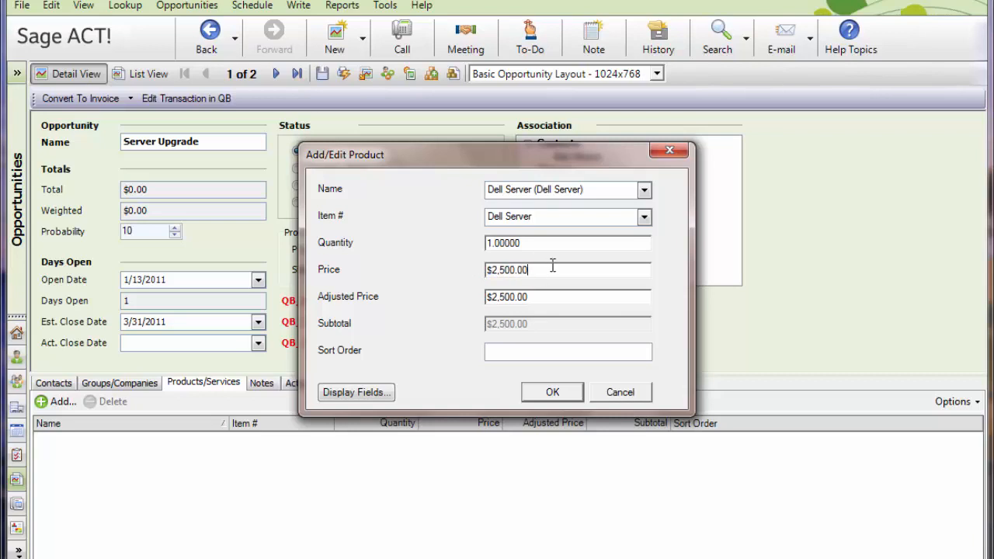
drag(539, 300, 458, 308)
text(2000)
key(Tab)
text(1)
click(358, 397)
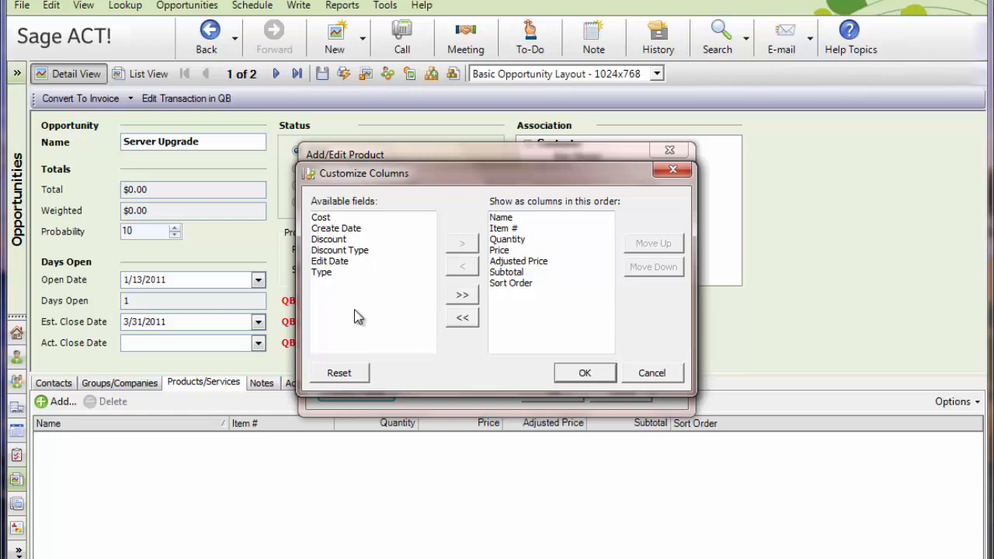
click(586, 374)
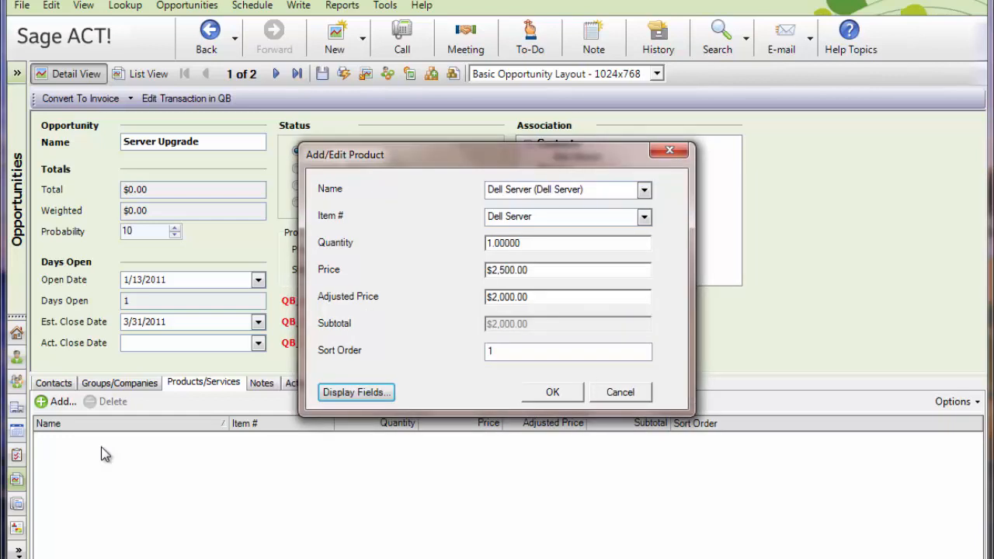
click(556, 392)
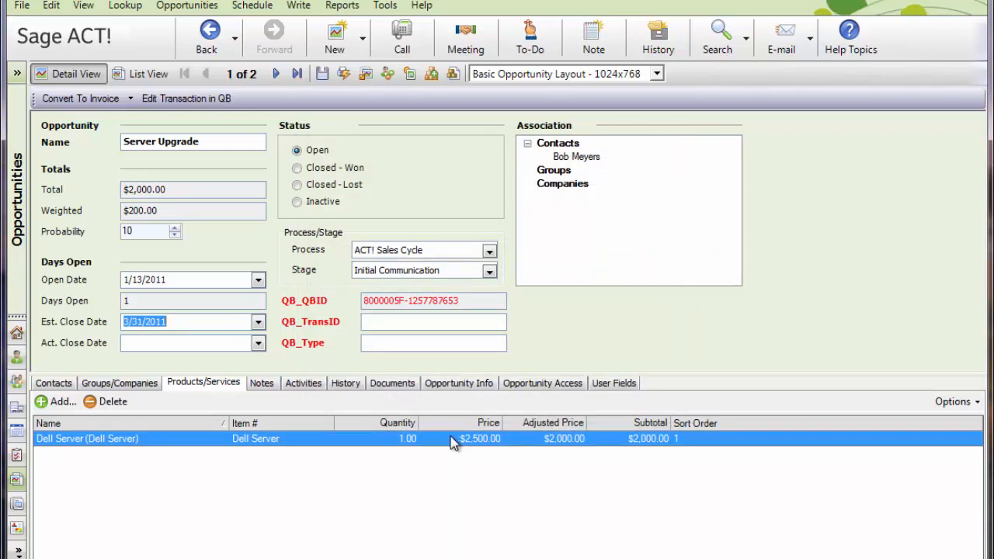
- Add the Consulting Services (Consulting-100) product to the opportunity with quantity 10 and sort order 2
click(60, 401)
click(644, 190)
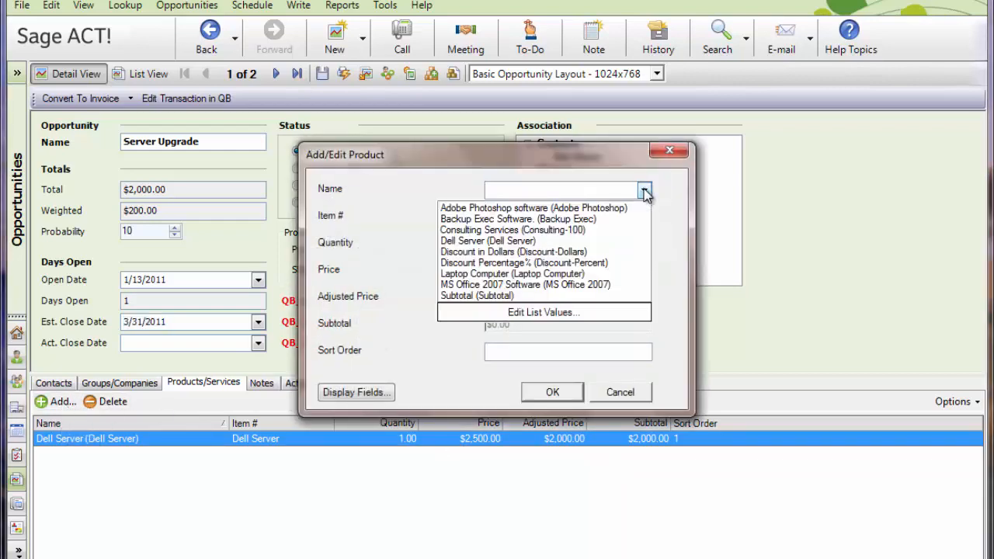
click(577, 229)
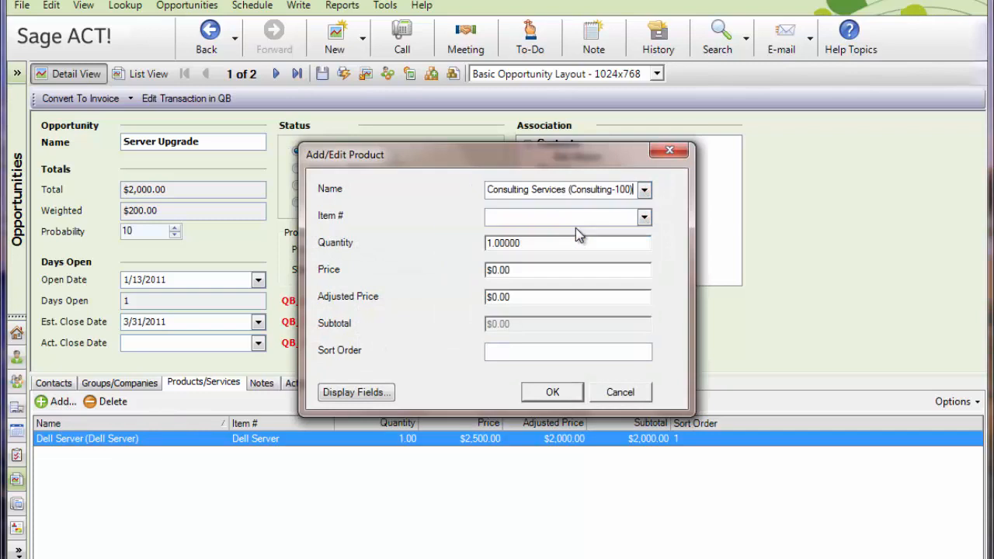
drag(556, 243, 448, 246)
text(10)
key(Tab)
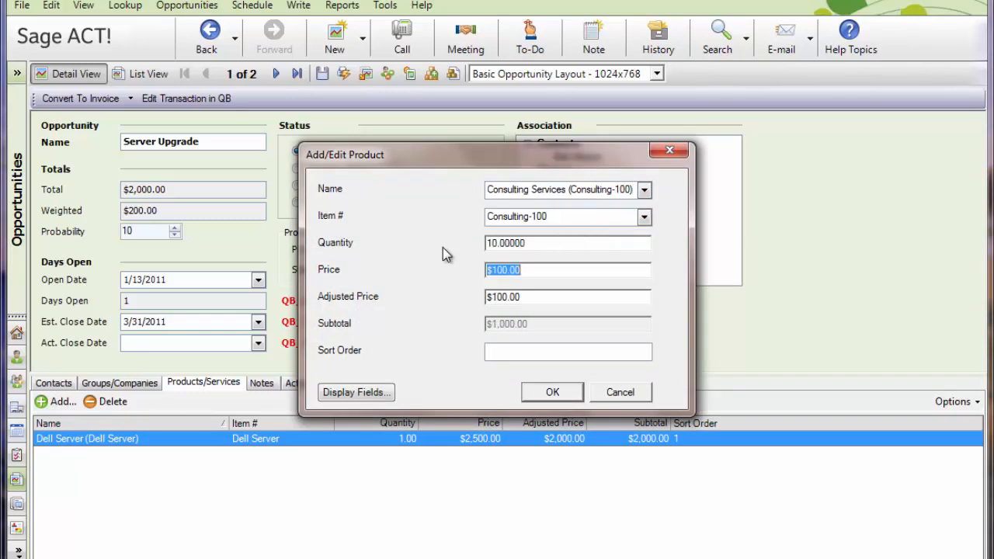
click(511, 354)
text(2)
click(552, 393)
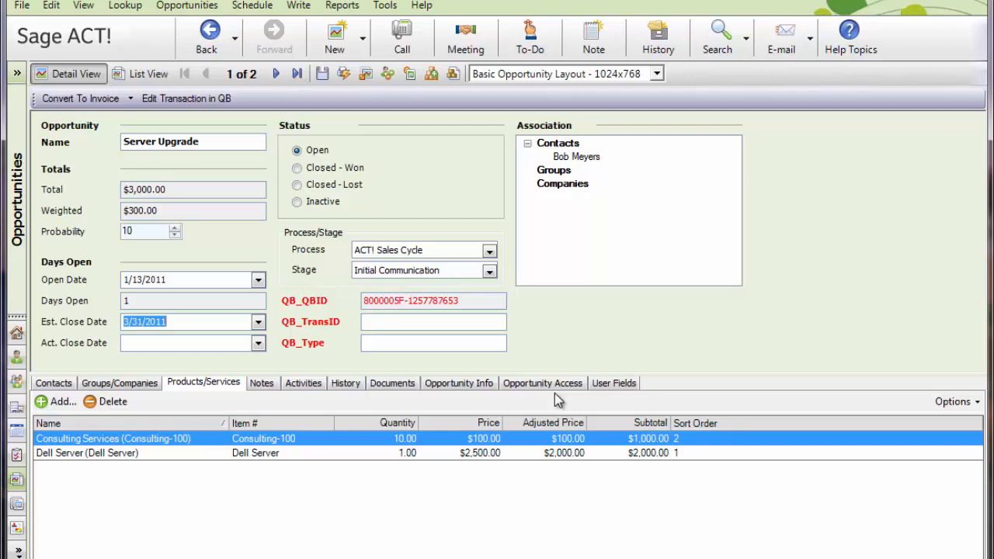
- Add the Subtotal (Subtotal) product to the opportunity with sort order 3
click(60, 403)
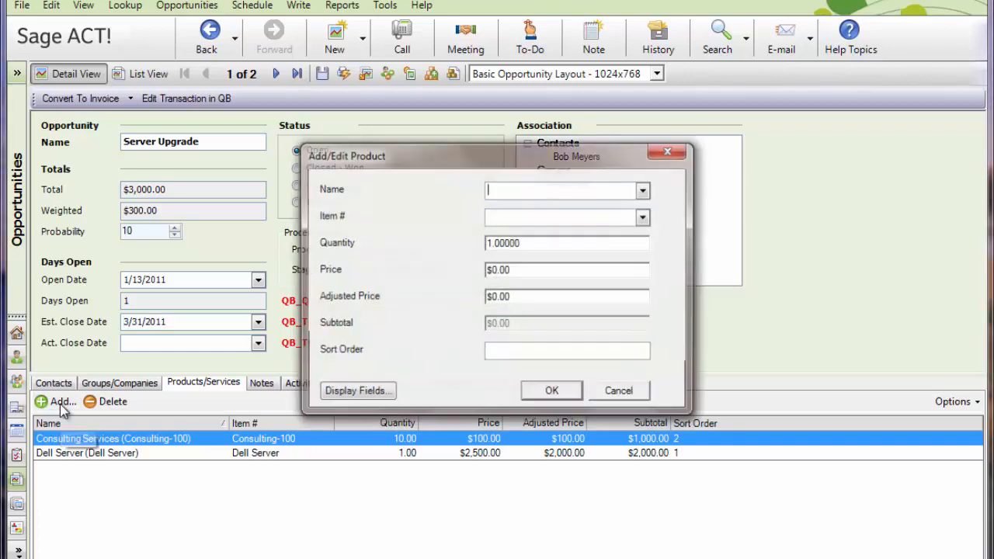
click(644, 191)
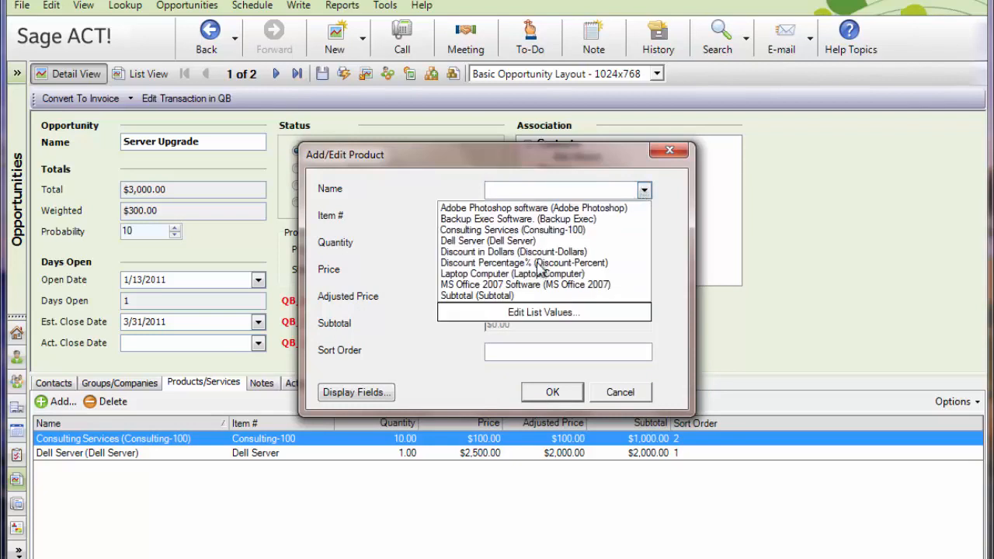
click(494, 296)
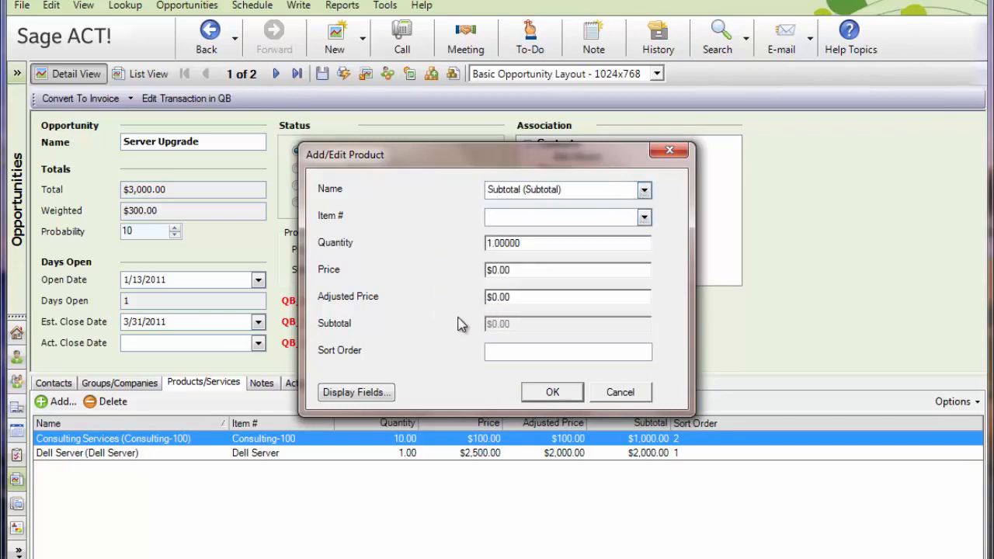
click(525, 350)
text(3)
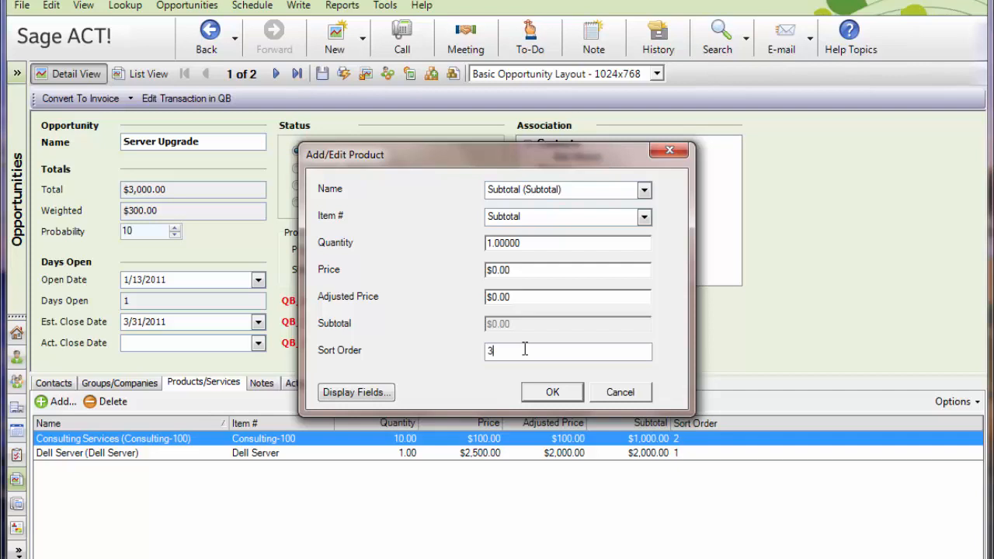
click(562, 394)
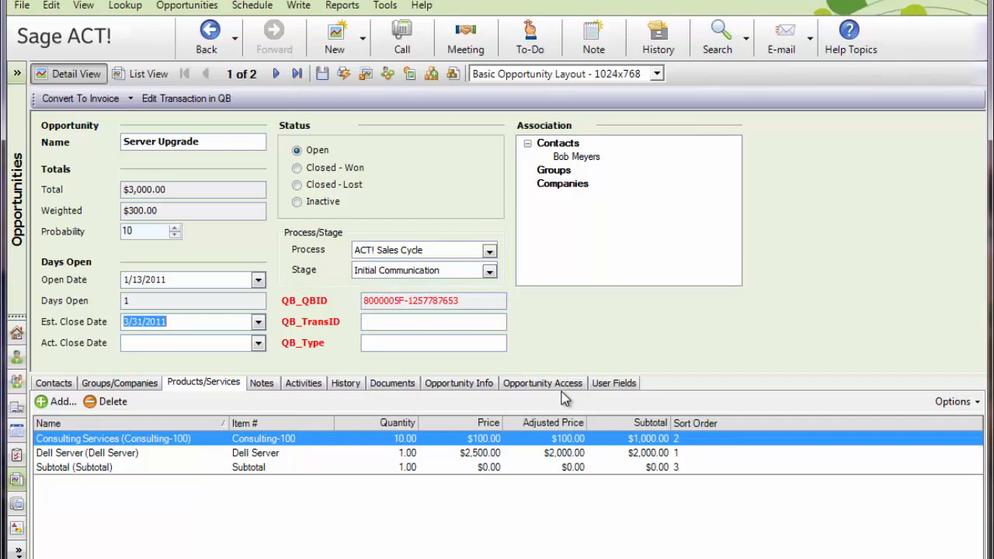
- Add the Discount Percentage% (Discount-Percent) product to the opportunity with sort order 4
click(63, 402)
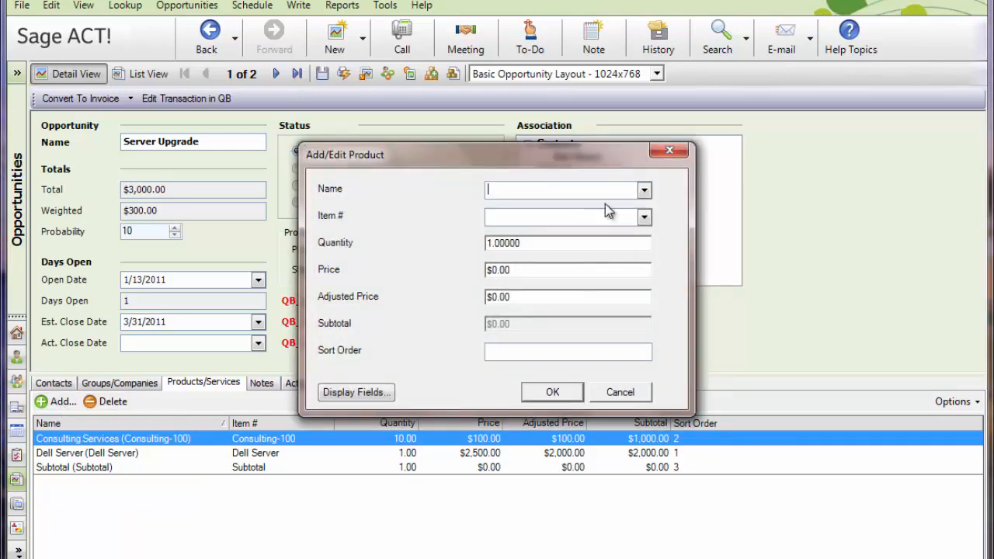
click(644, 191)
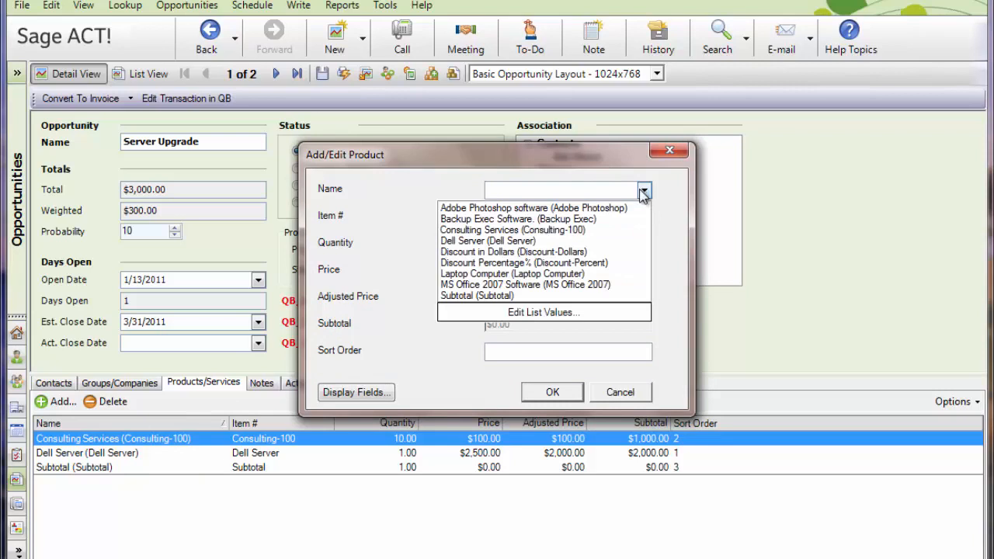
click(521, 263)
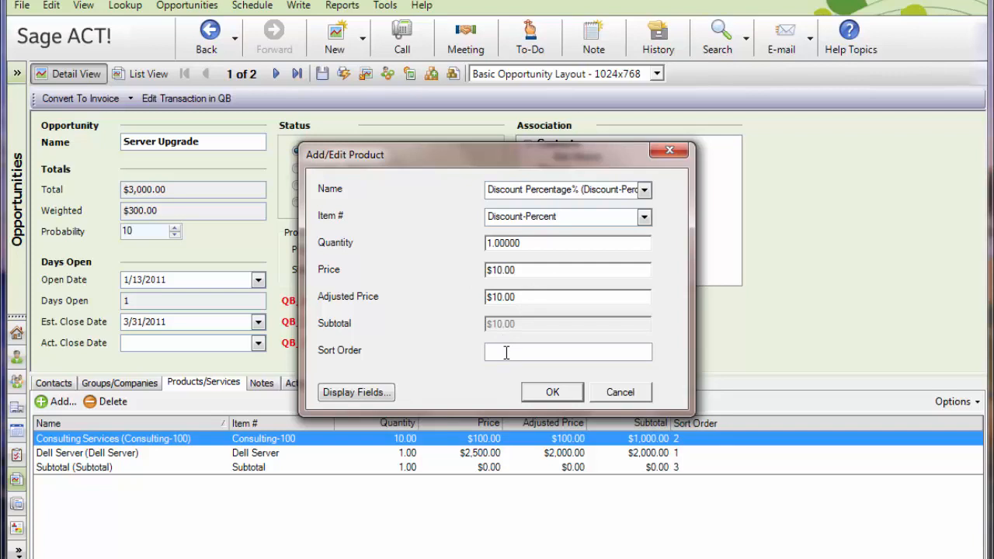
text(4)
click(552, 394)
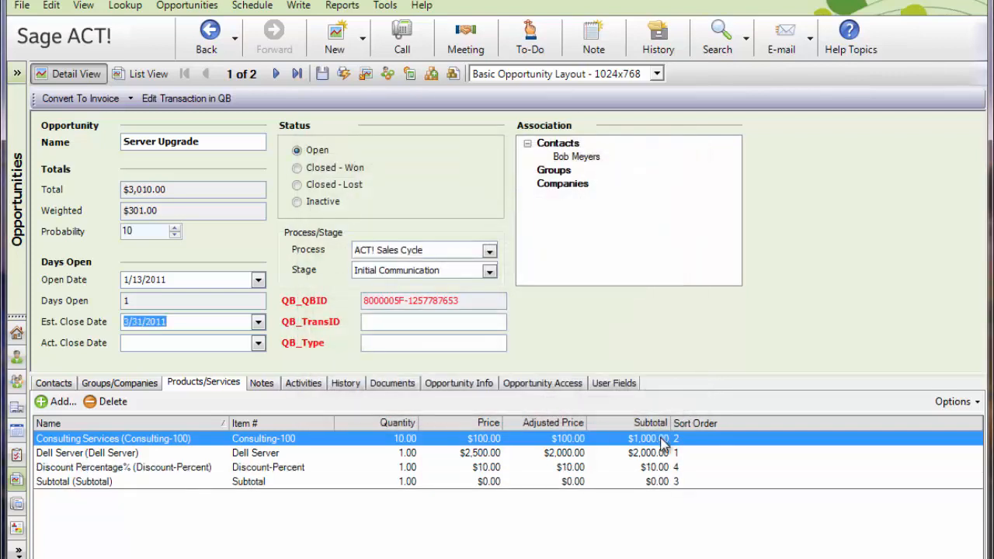
- Order the product lines by ascending sort order, and save the opportunity with status Closed - Won
click(707, 425)
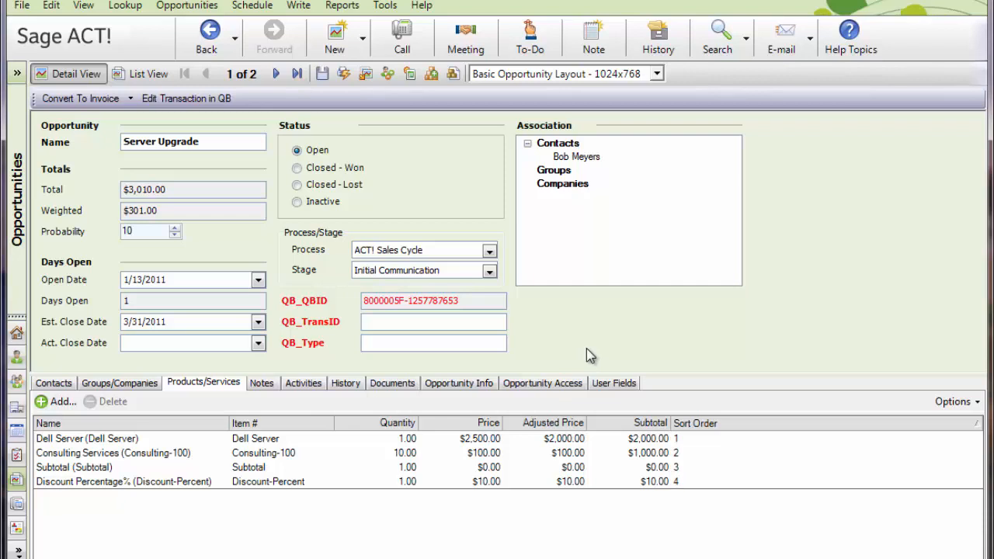
click(298, 170)
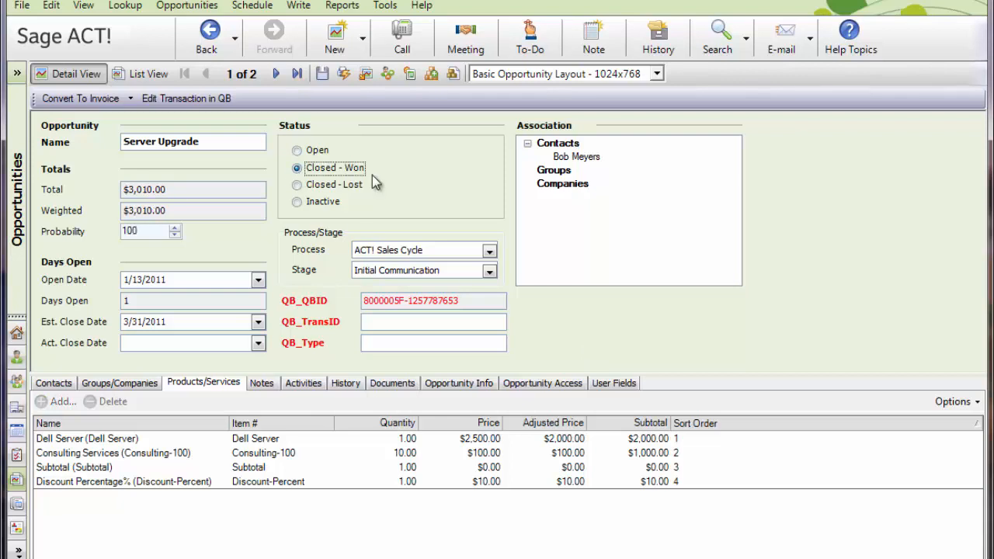
click(322, 74)
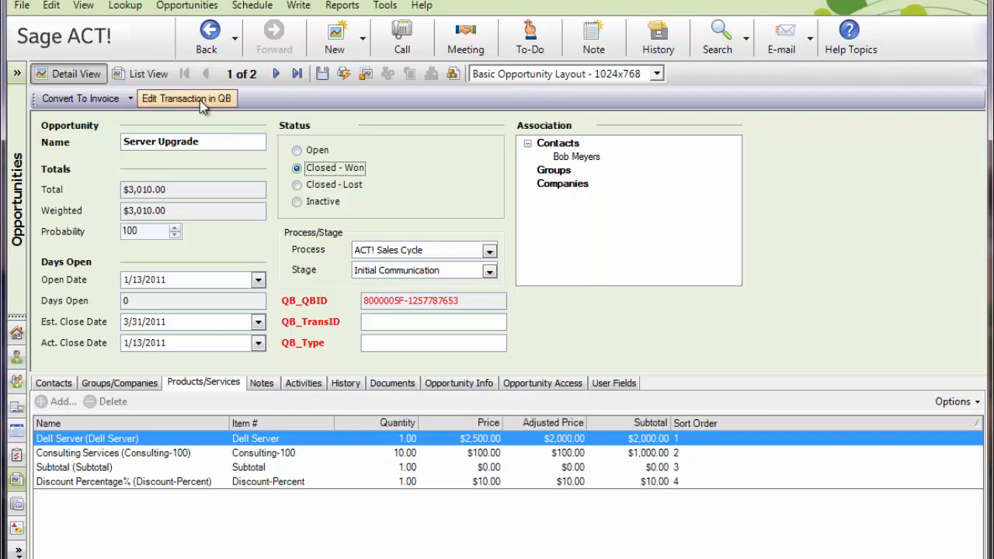
- Compare the QuickBooks ID, transaction ID and type fields in the opportunity list, and check which transaction types Server Upgrade can be converted to
click(153, 76)
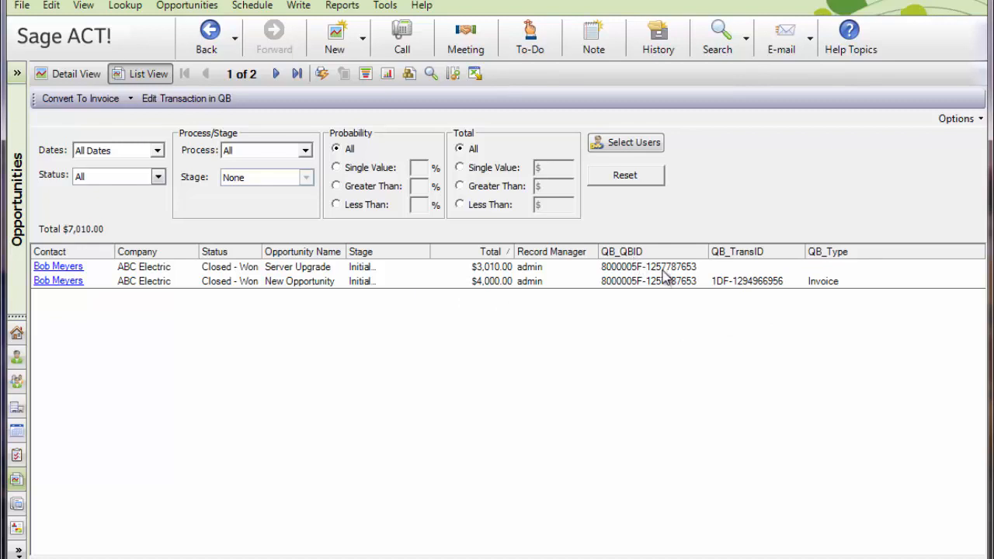
mouse_move(664, 276)
mouse_move(736, 288)
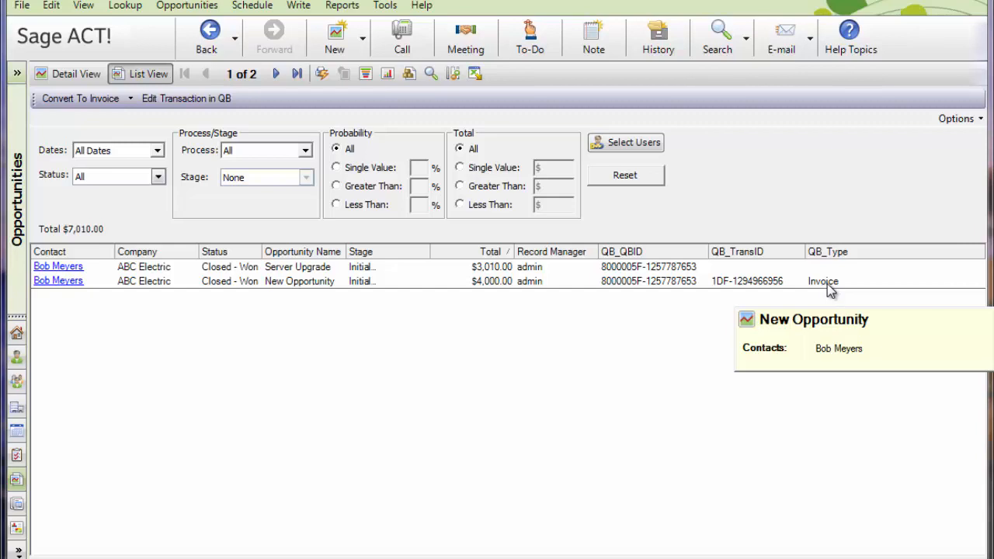
click(708, 270)
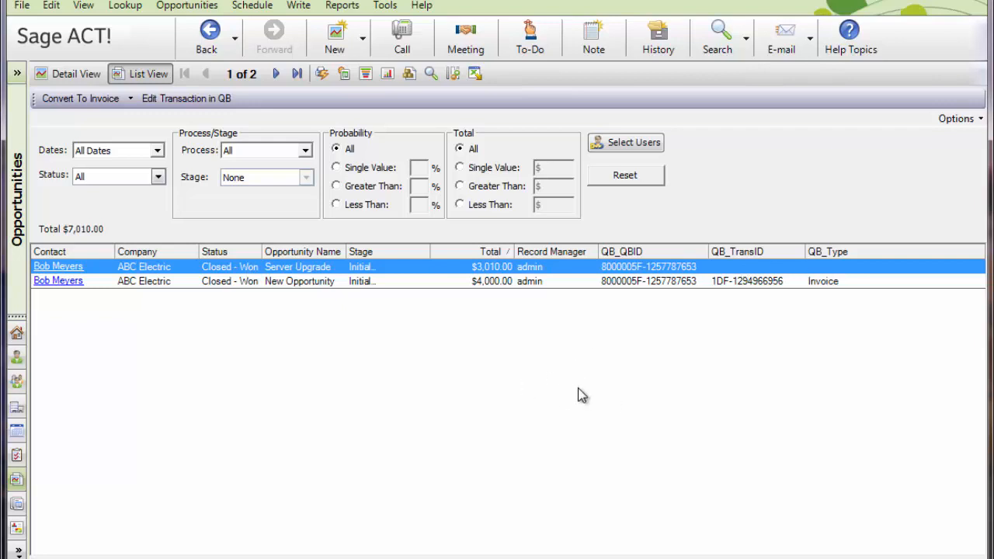
click(131, 99)
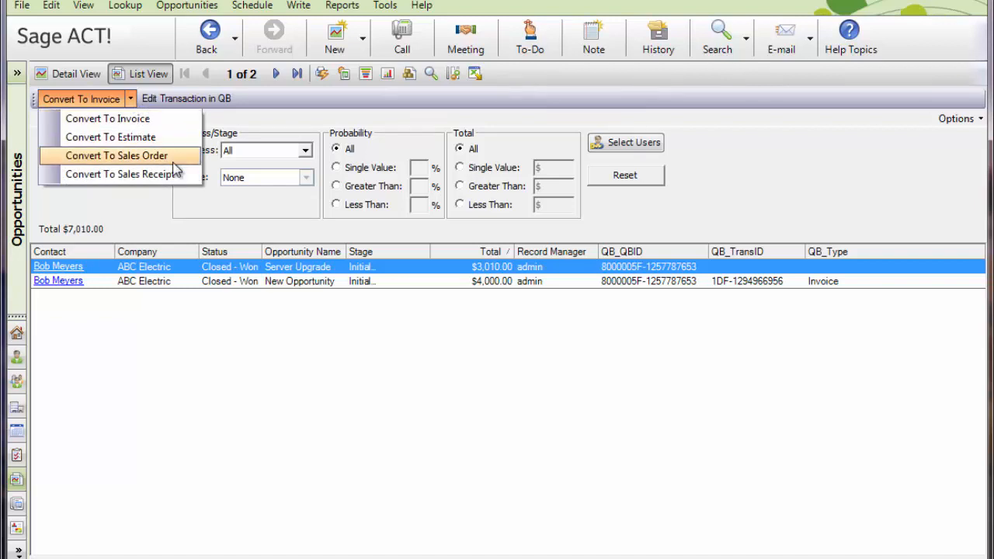
click(143, 231)
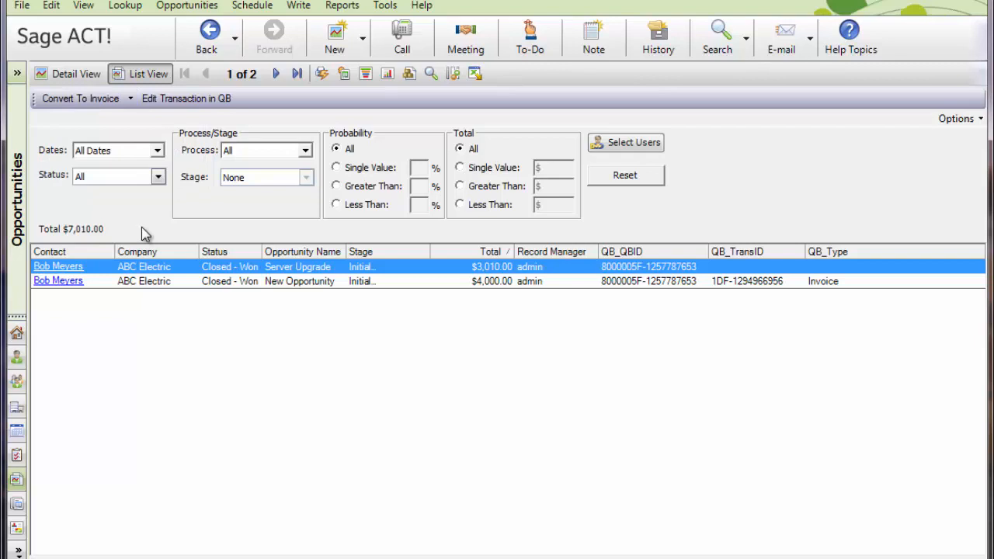
- Convert the Server Upgrade opportunity to an invoice and open that invoice in QuickBooks
double_click(325, 268)
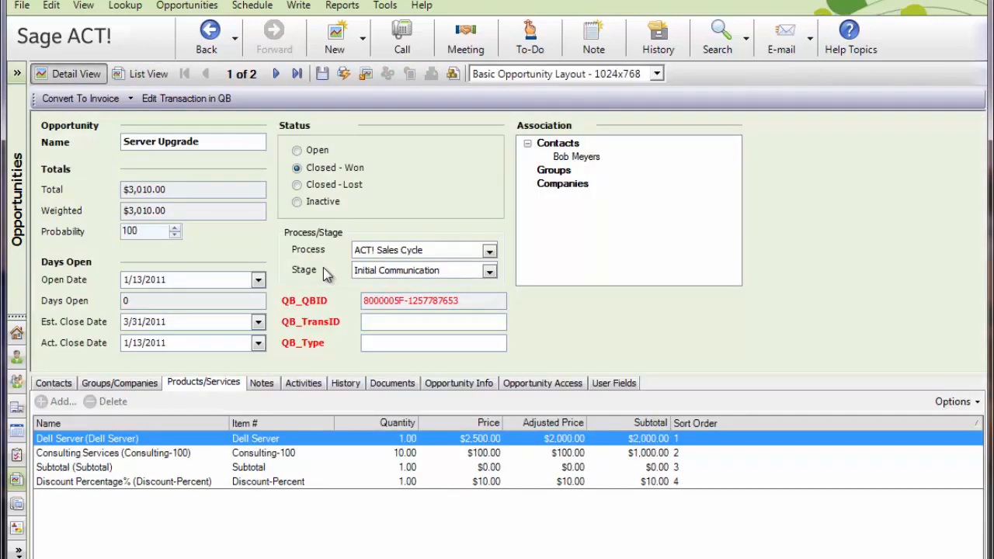
click(131, 99)
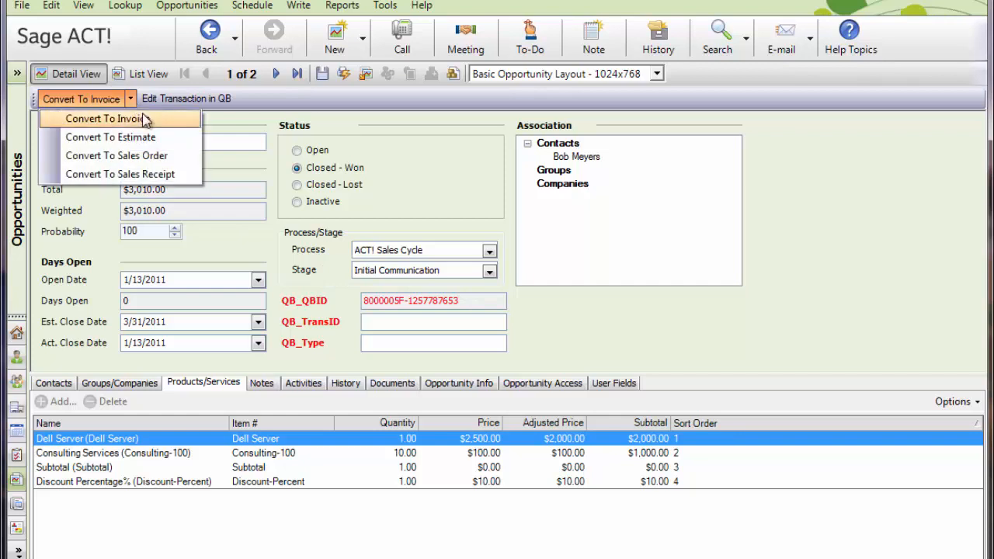
click(158, 119)
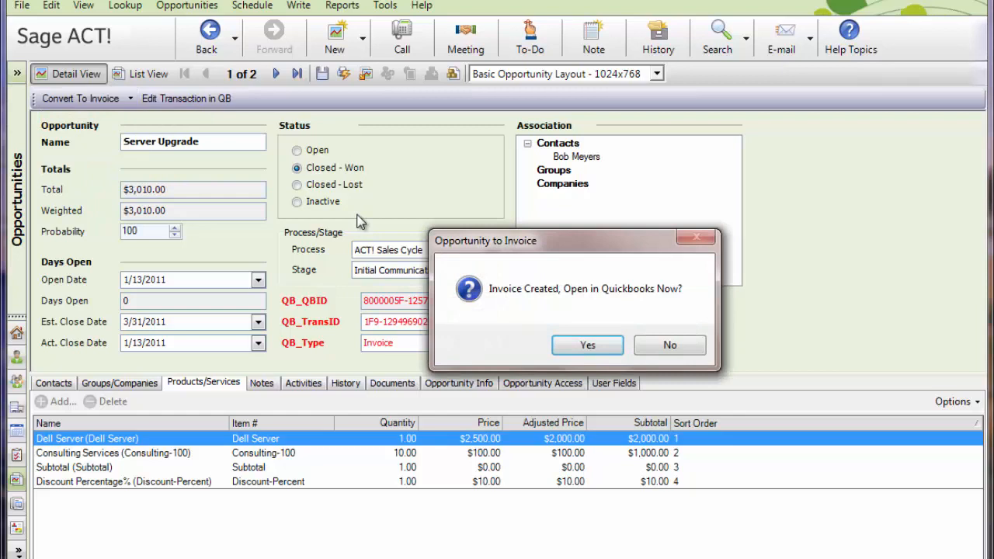
drag(554, 242, 603, 235)
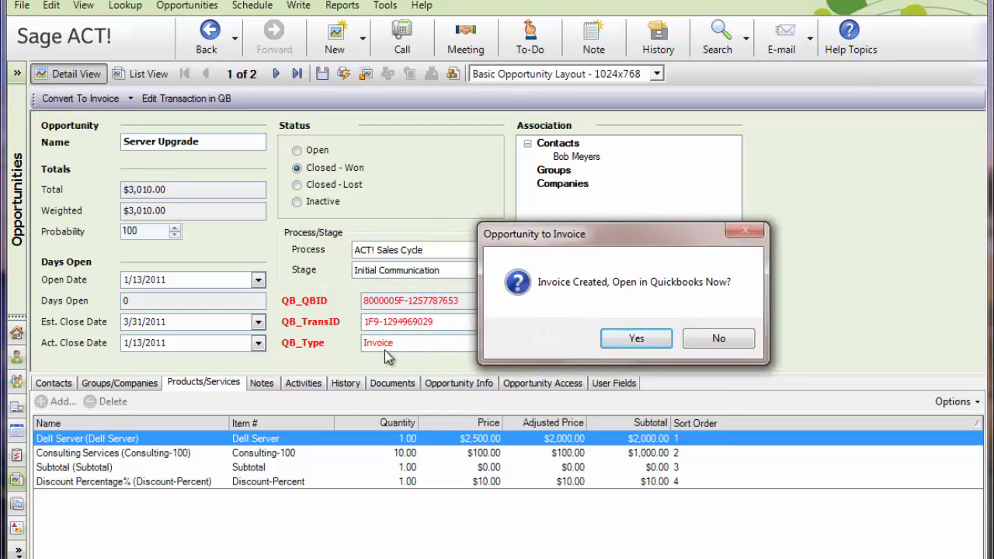
click(631, 341)
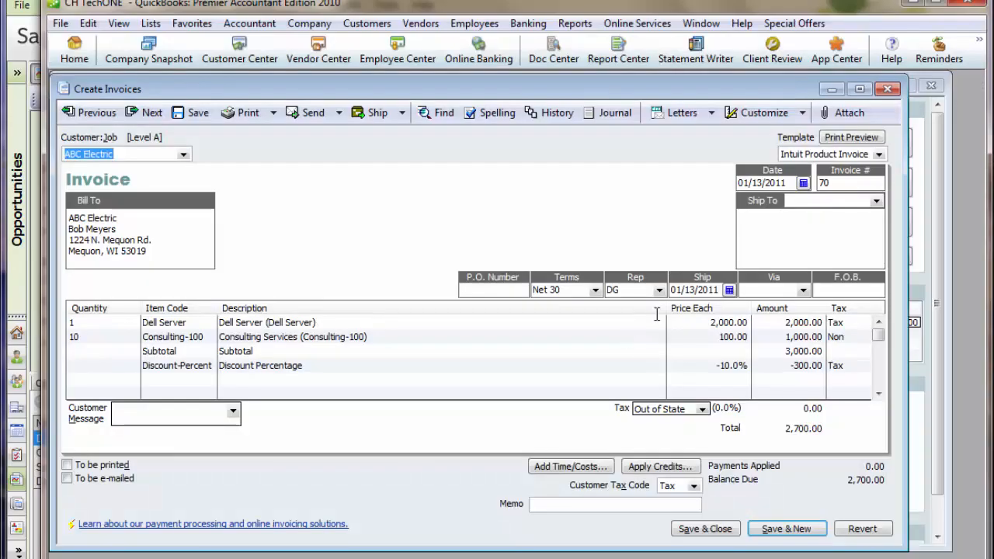
- Review the invoice's four item lines, set the customer message to "Thank you for your business.", and save and close the invoice
click(357, 323)
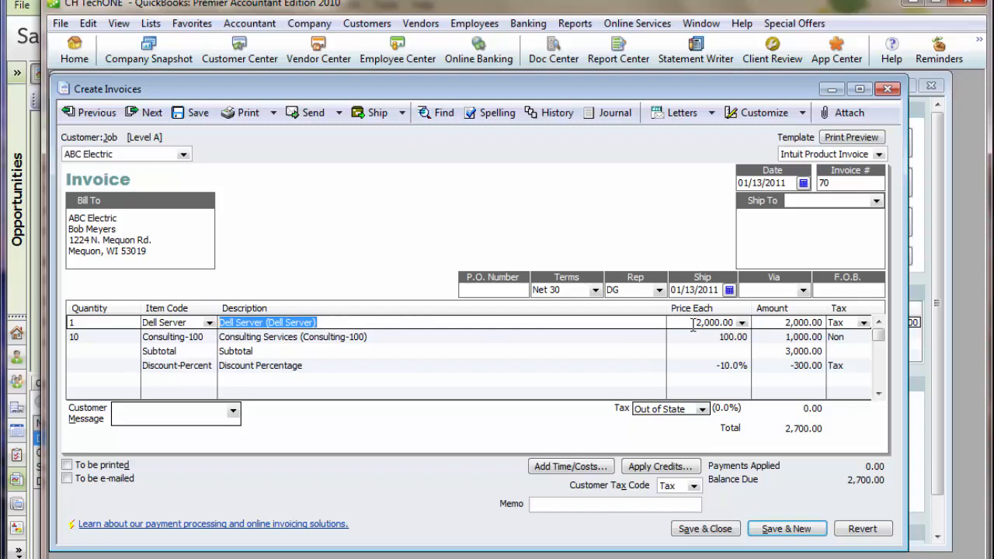
click(390, 338)
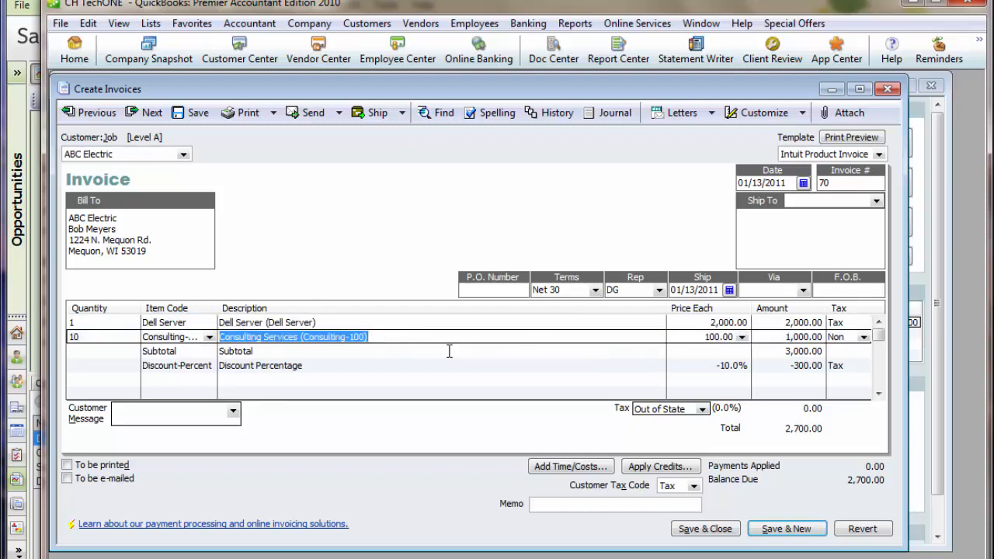
click(449, 351)
click(504, 366)
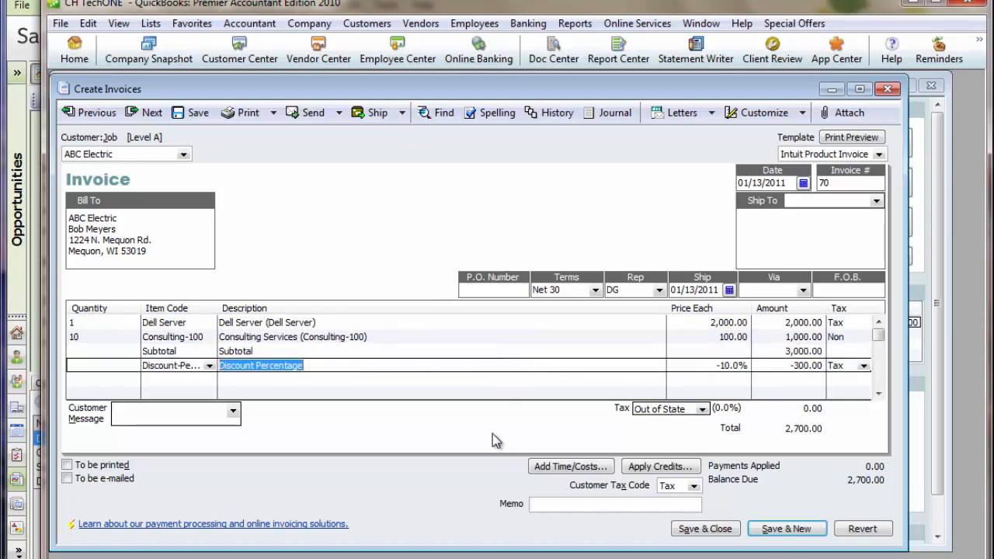
click(232, 411)
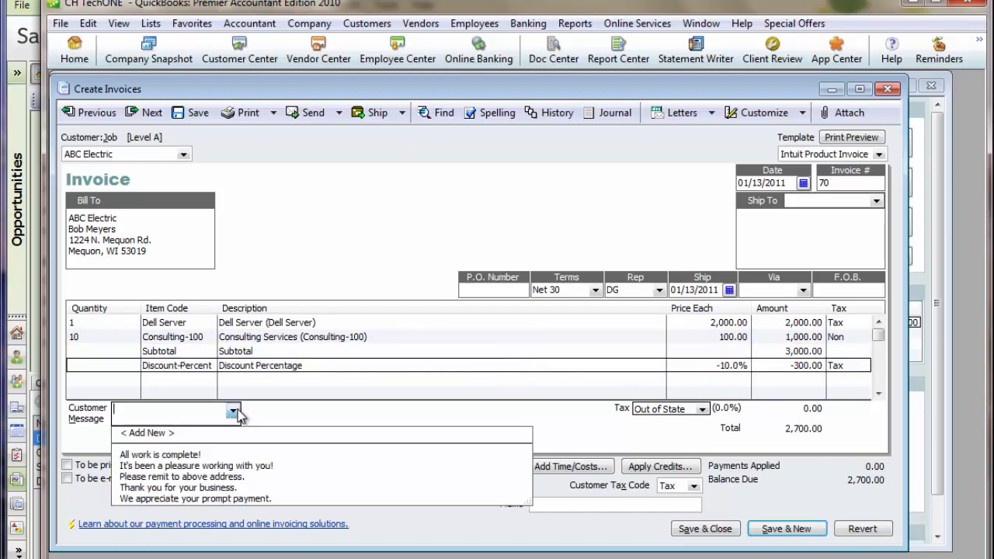
click(179, 487)
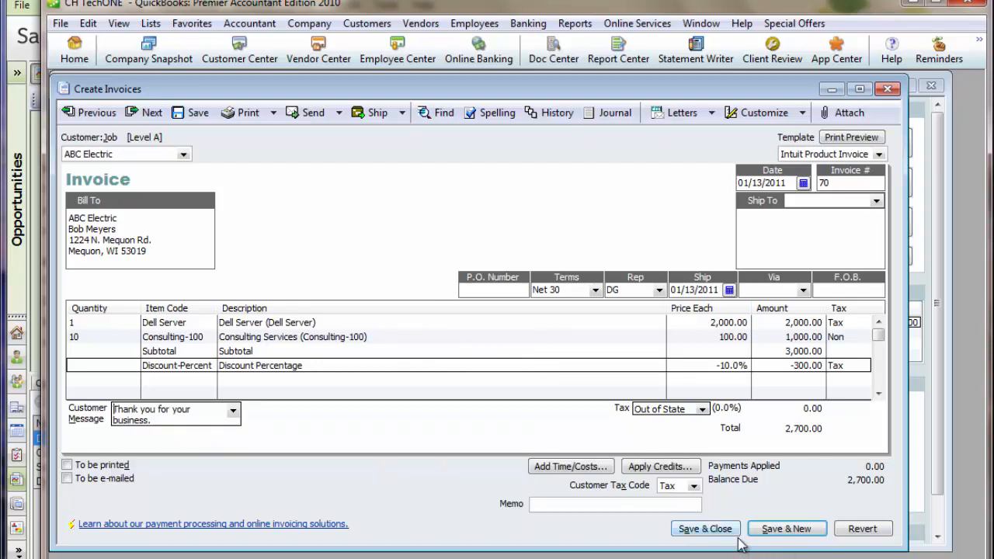
click(703, 531)
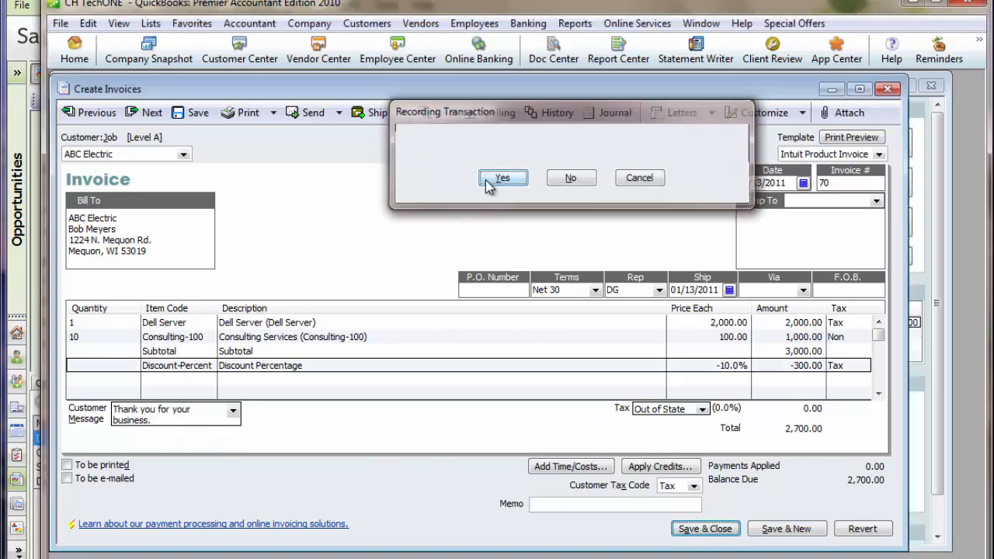
click(502, 178)
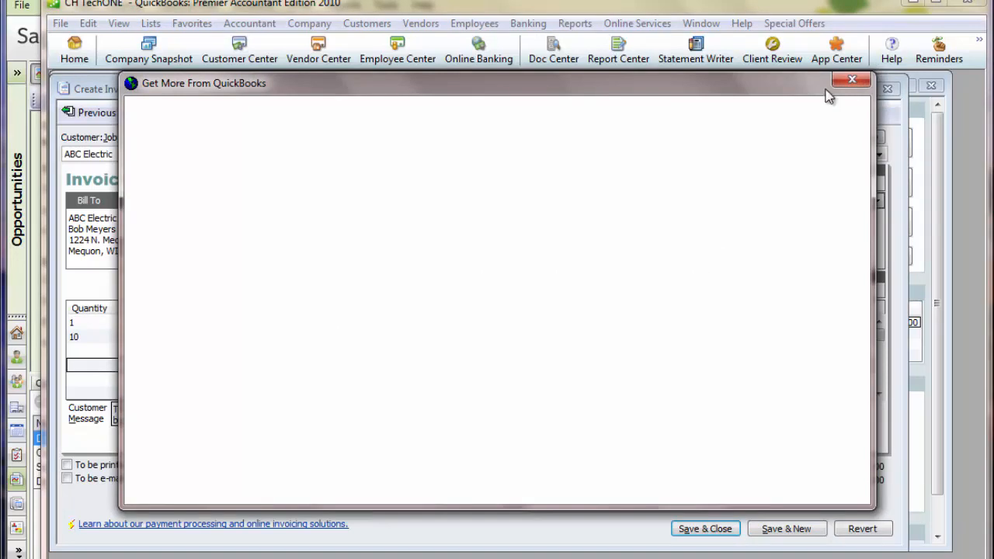
click(851, 83)
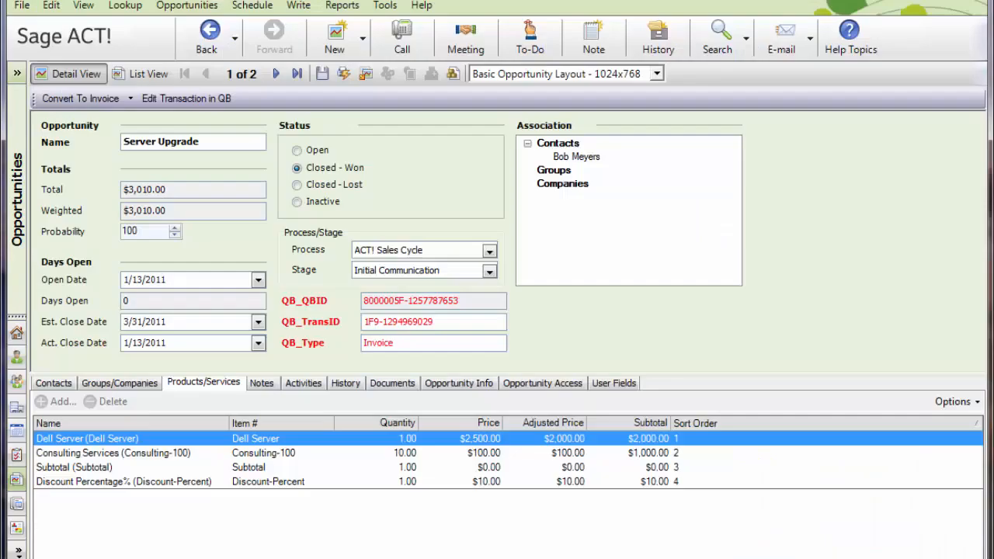
- Switch back to Sage ACT!, open the opportunity's linked contact, and refresh its QuickBooks data to view the transactions
click(39, 41)
click(45, 386)
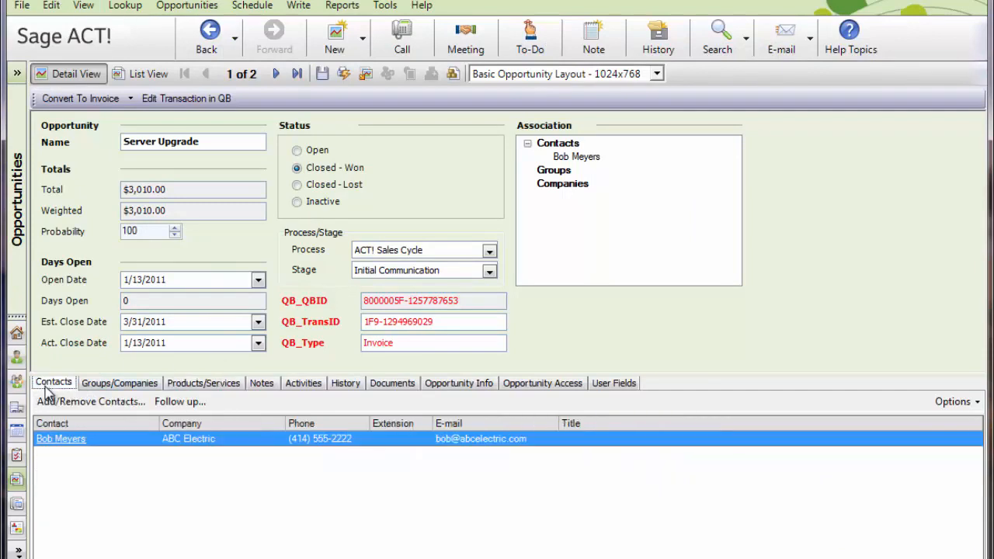
click(64, 439)
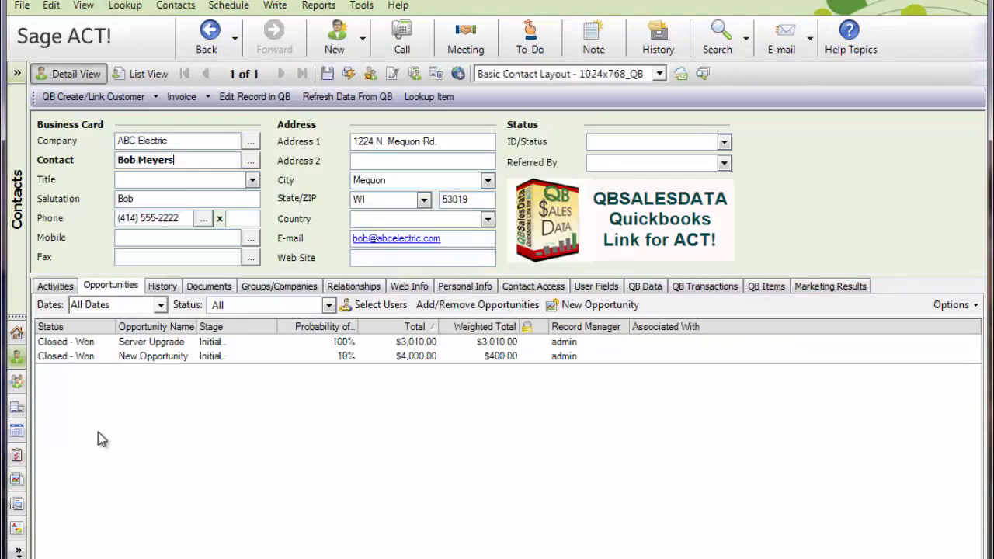
click(363, 97)
click(687, 287)
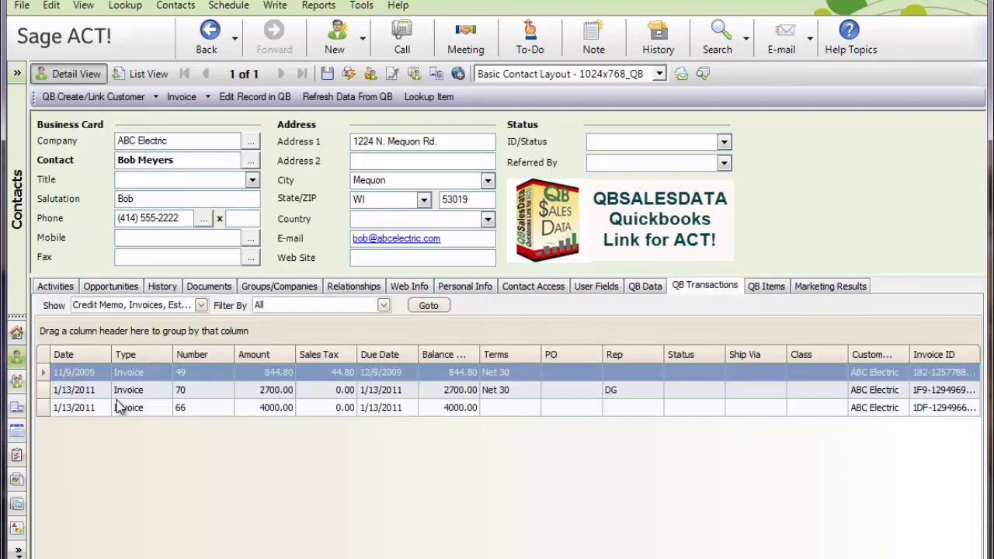
- Sort the contact's QuickBooks transactions by date, newest first, and inspect the item details of the 4000.00 invoice
click(100, 357)
click(87, 355)
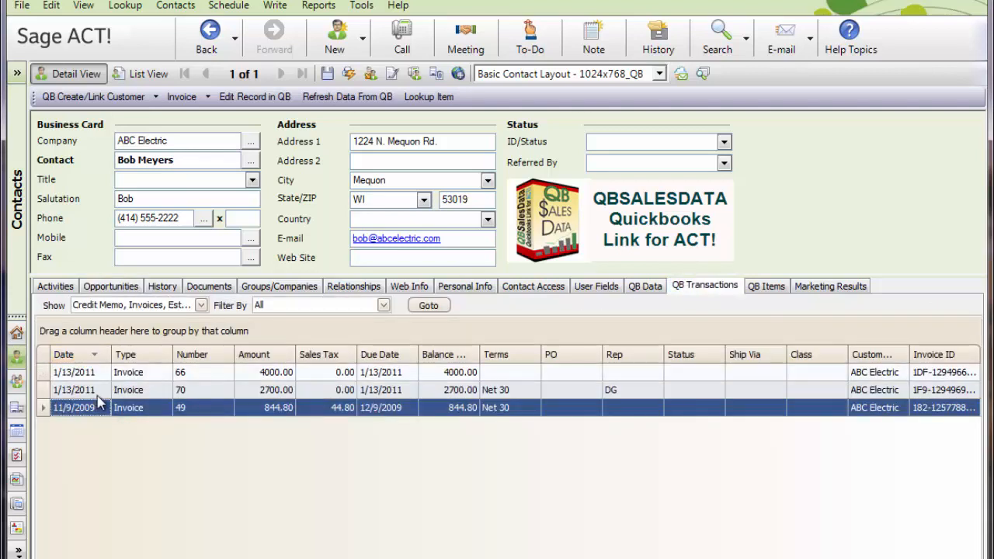
double_click(99, 372)
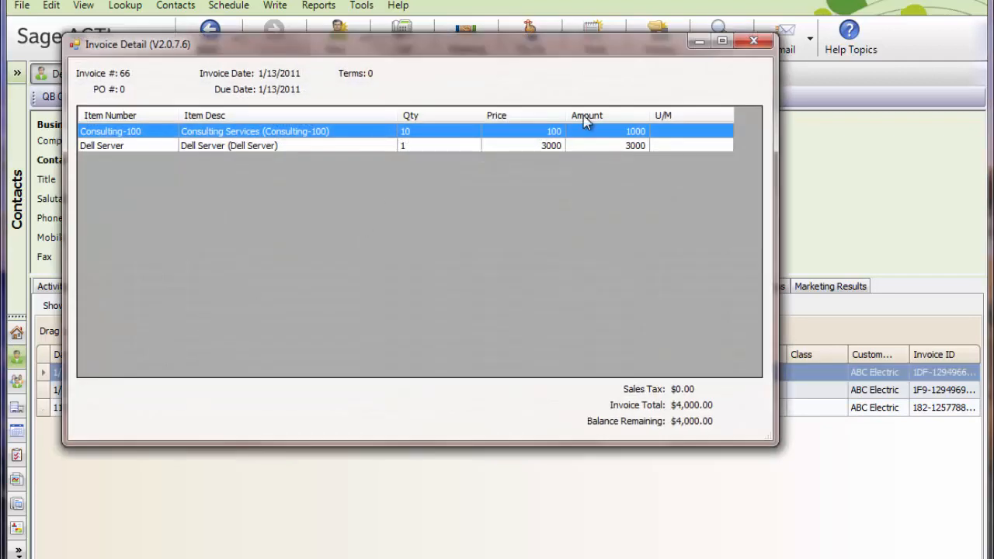
click(753, 40)
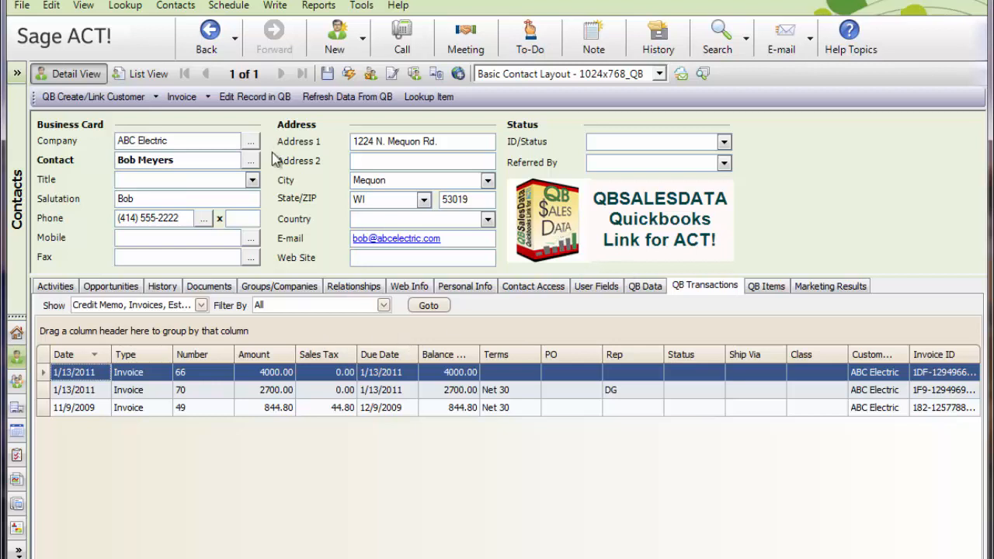
- Reopen the Server Upgrade opportunity from the contact's opportunities and review its QuickBooks fields and products
click(124, 288)
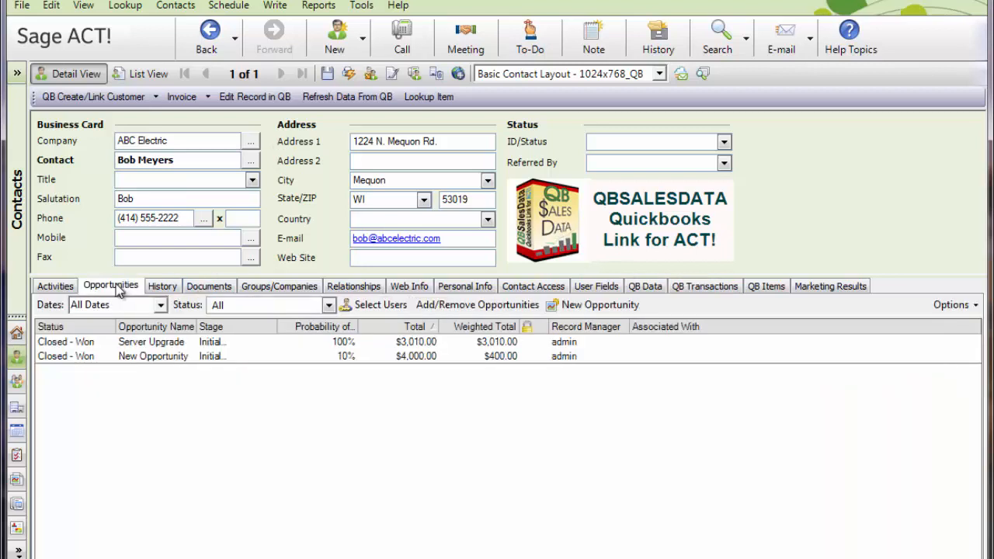
double_click(173, 354)
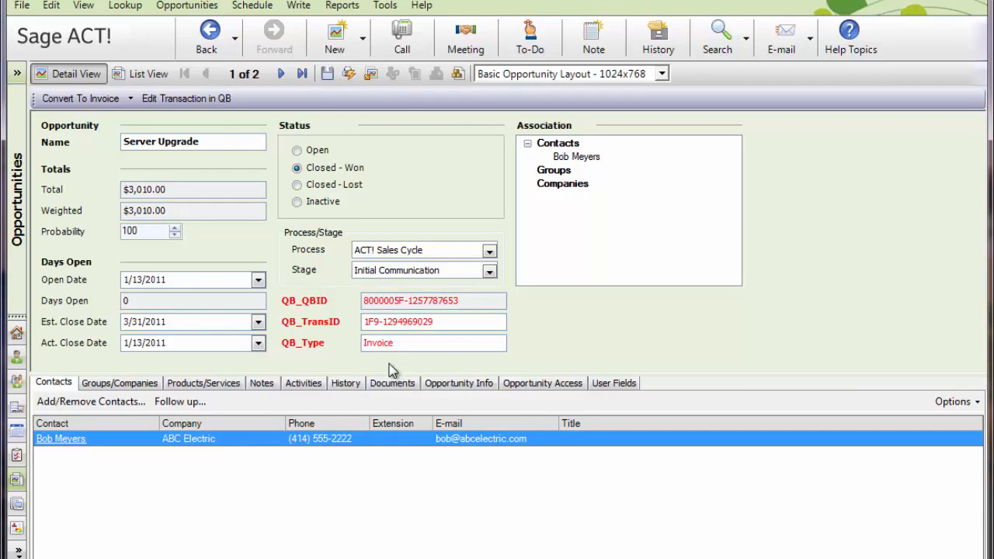
click(230, 387)
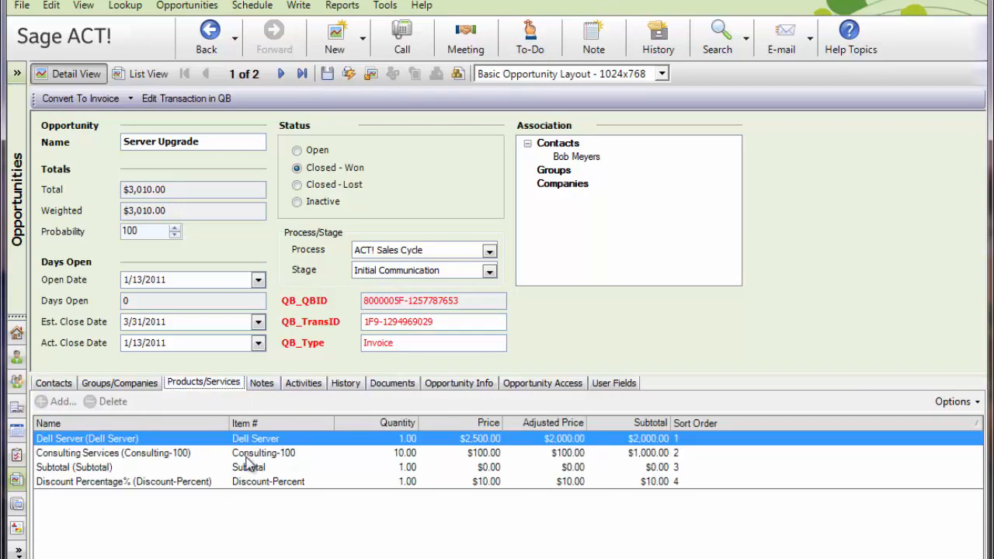